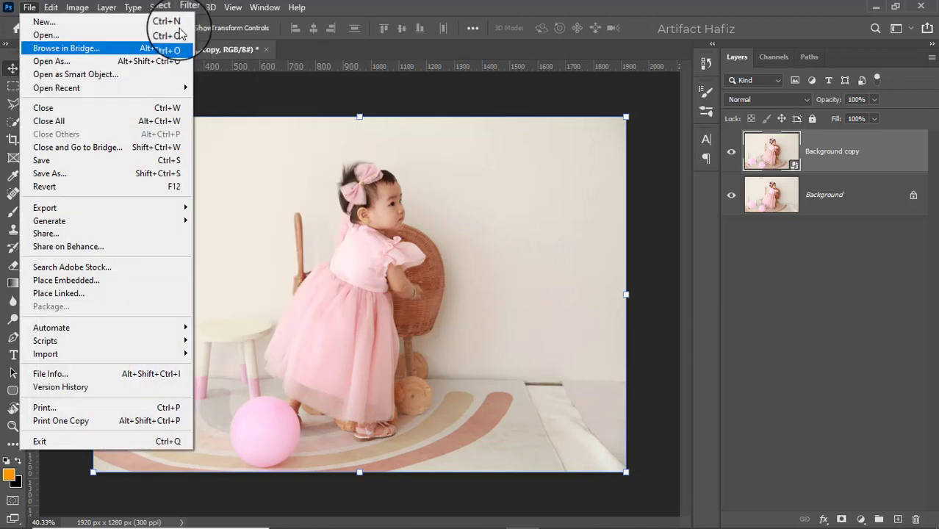
- Open the Camera Raw Filter on the layer and lower Exposure to -0.35 in the Basic panel
mouse_move(177, 10)
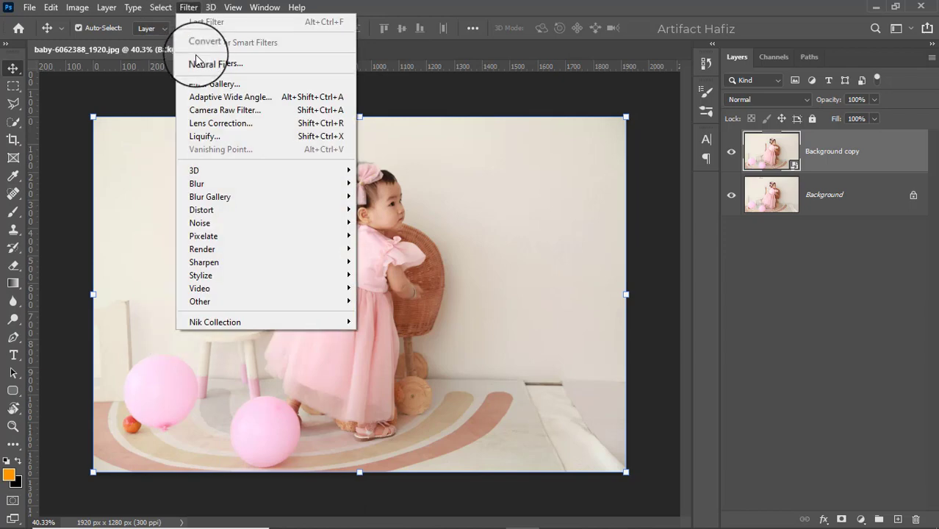
left_click(200, 112)
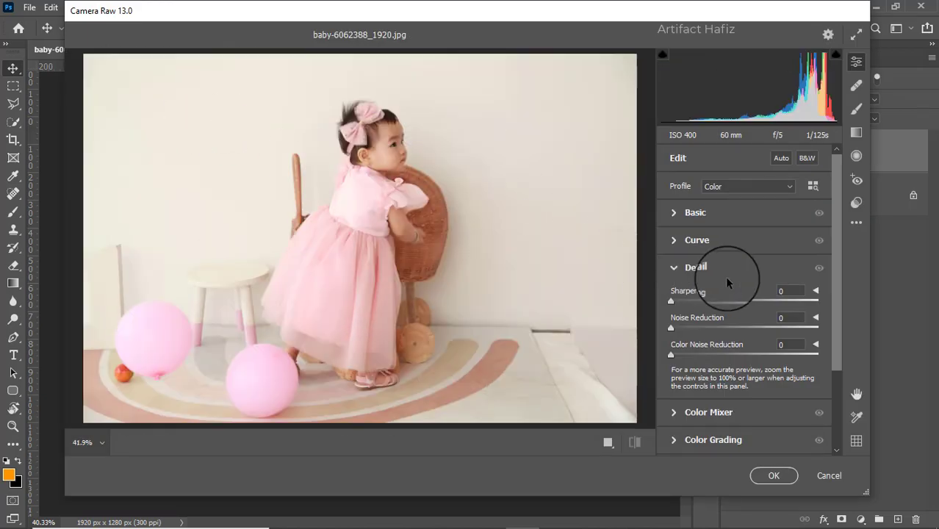
left_click(672, 212)
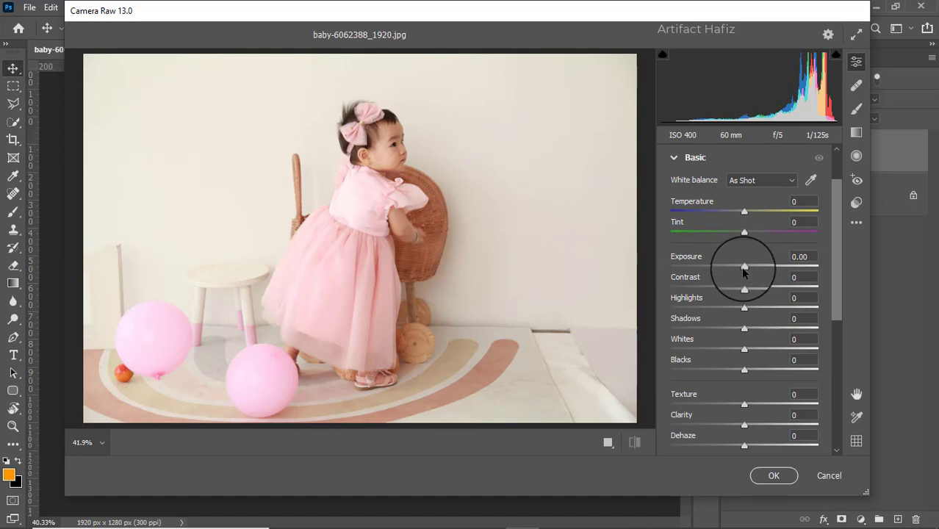
left_click_drag(744, 269, 739, 268)
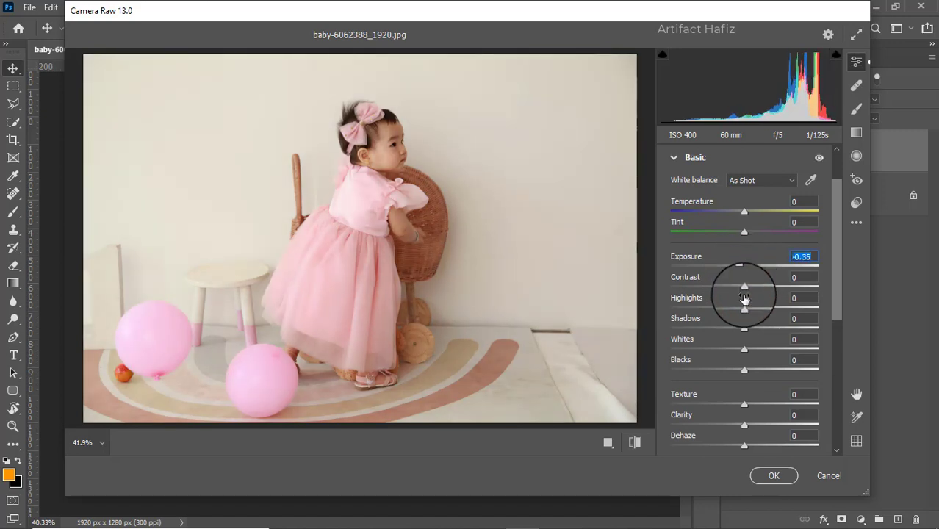
- Set Highlights to -100, Whites to +54, Shadows to +49 and Blacks to -20
left_click_drag(742, 308, 670, 329)
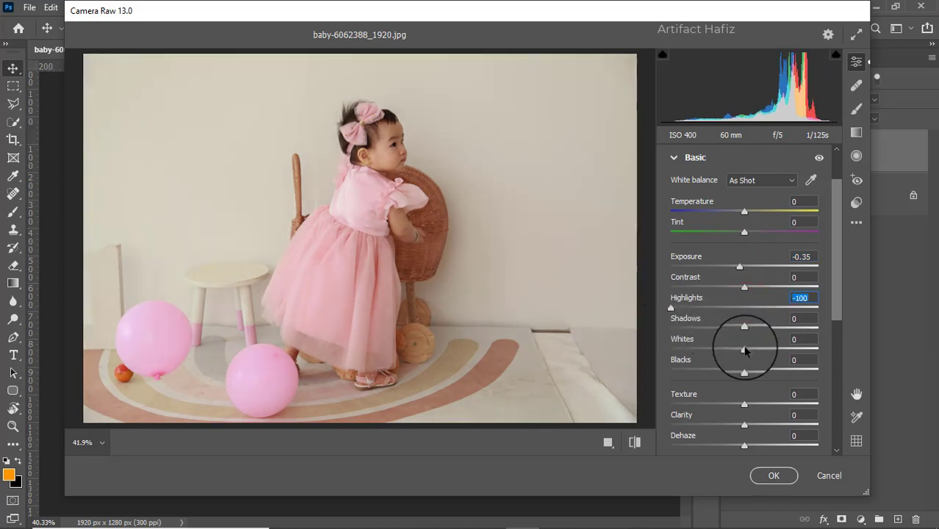
left_click_drag(744, 350, 786, 350)
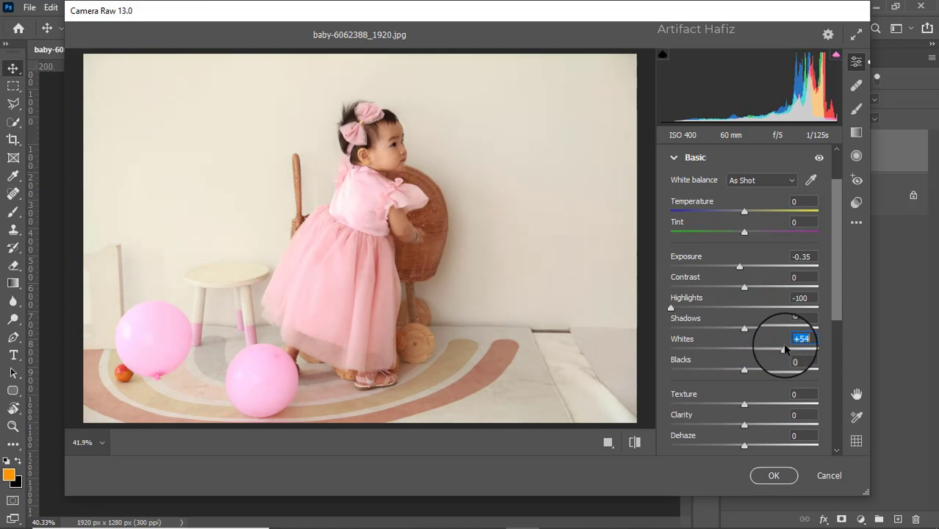
left_click_drag(744, 329, 779, 332)
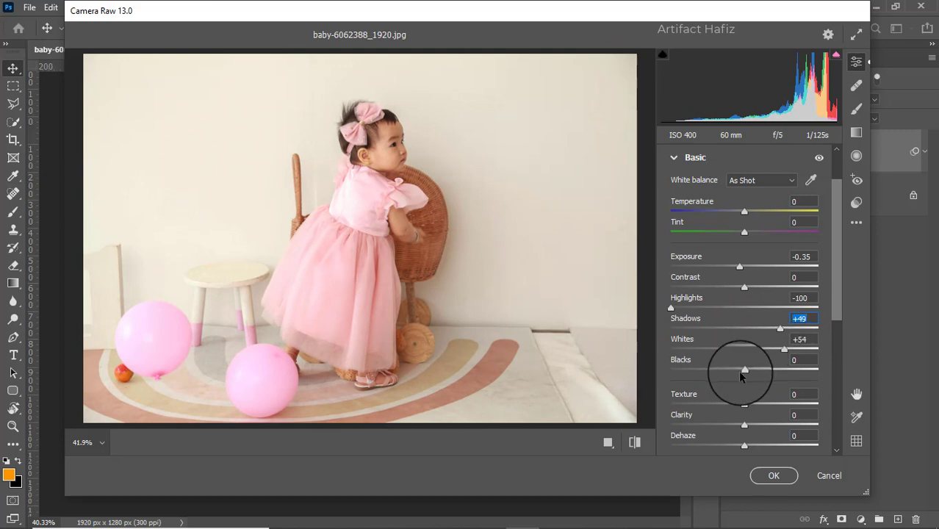
mouse_move(739, 375)
left_mouse_down()
mouse_move(704, 369)
mouse_move(727, 368)
left_mouse_up()
- Set Clarity to +2 and Texture to +1 in the Basic panel
scroll(737, 349, "down", 1)
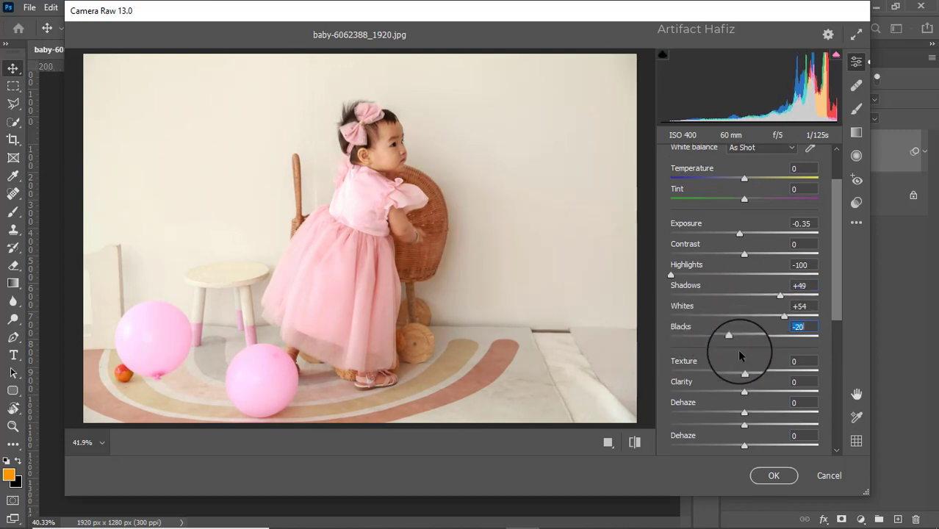
scroll(740, 355, "down", 1)
mouse_move(742, 358)
left_mouse_down()
mouse_move(805, 358)
mouse_move(639, 352)
mouse_move(745, 358)
mouse_move(748, 367)
left_mouse_up()
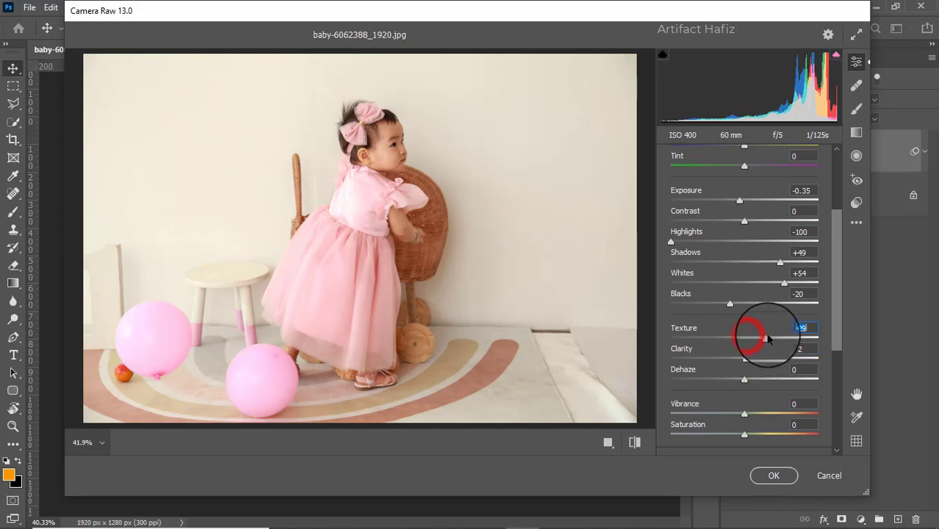
mouse_move(765, 337)
left_mouse_down()
mouse_move(733, 331)
mouse_move(775, 336)
mouse_move(752, 343)
left_mouse_up()
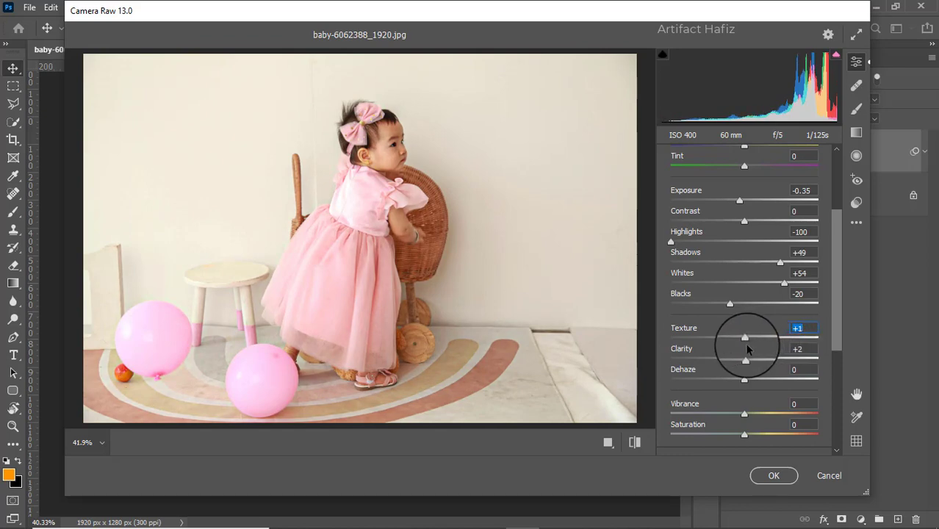
scroll(746, 349, "down", 3)
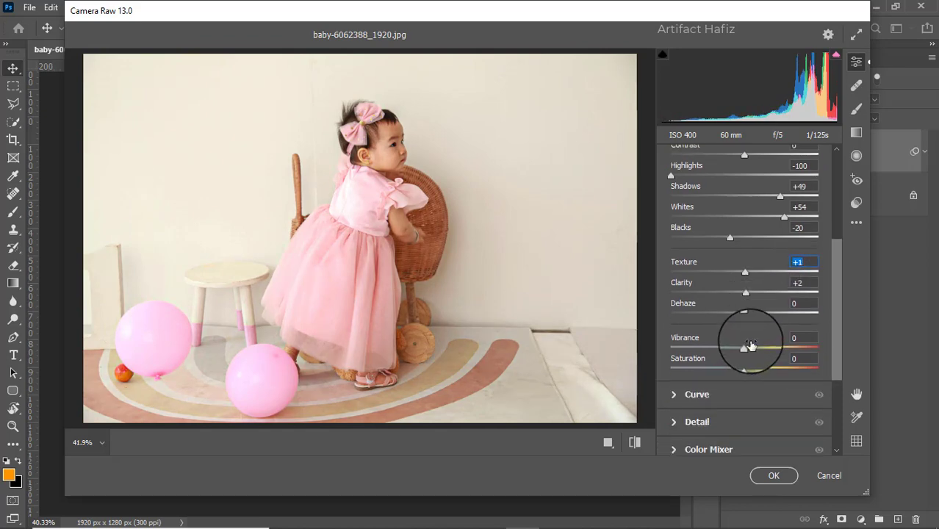
scroll(748, 334, "down", 1)
scroll(751, 325, "up", 2)
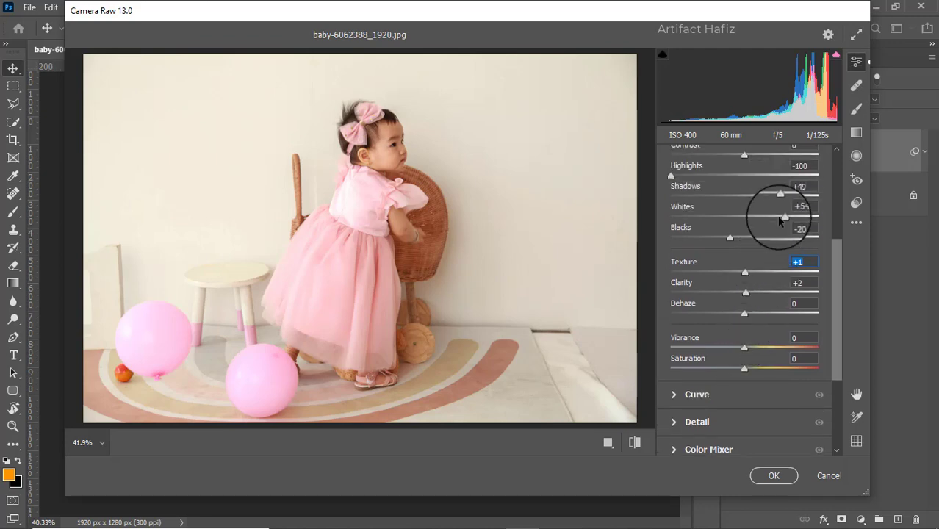
mouse_move(782, 217)
left_mouse_down()
mouse_move(827, 216)
mouse_move(779, 220)
mouse_move(794, 228)
mouse_move(780, 226)
mouse_move(783, 235)
left_mouse_up()
scroll(720, 277, "down", 5)
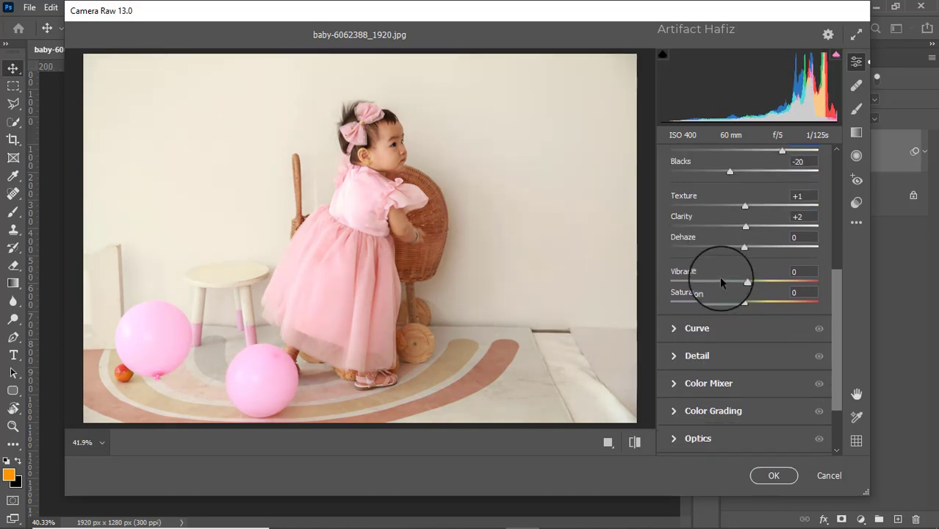
- Shape the point curve with a shadow point at input 69 / output 57 and a highlight point at 189 / 201
left_click(671, 296)
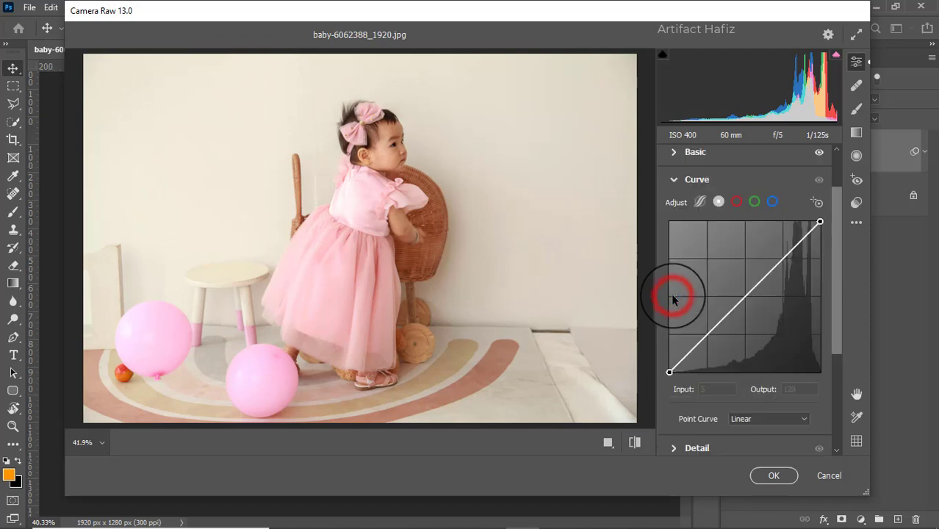
left_click_drag(707, 334, 708, 340)
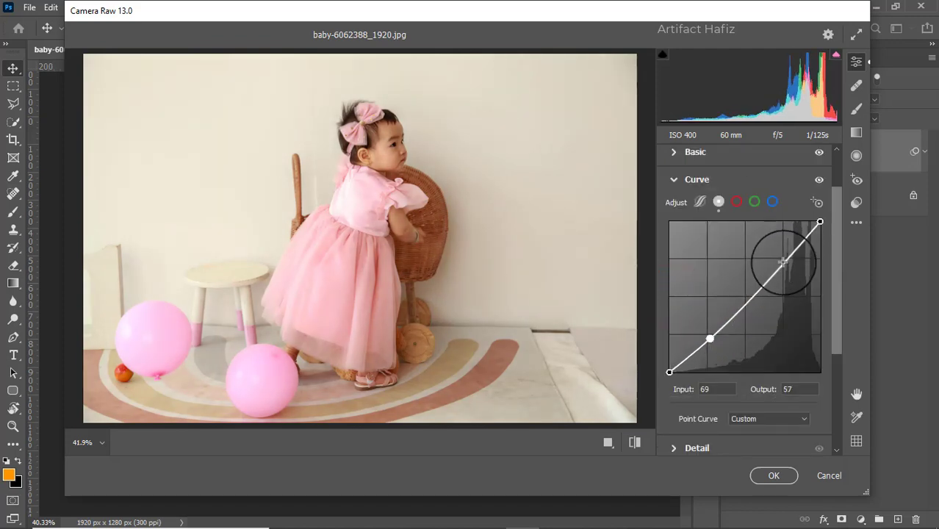
left_click_drag(781, 263, 780, 253)
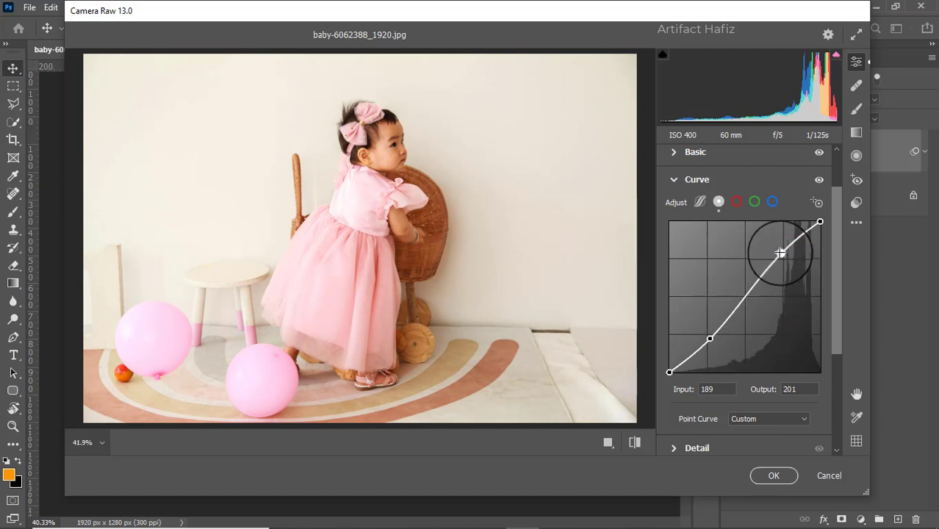
- In Detail, set Sharpening to 11 and Noise Reduction to 14
scroll(743, 330, "down", 3)
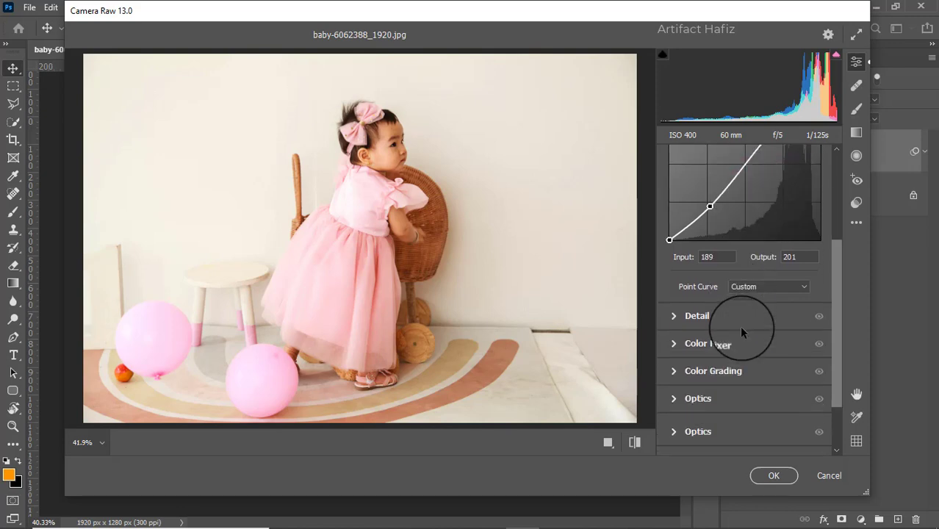
left_click(672, 321)
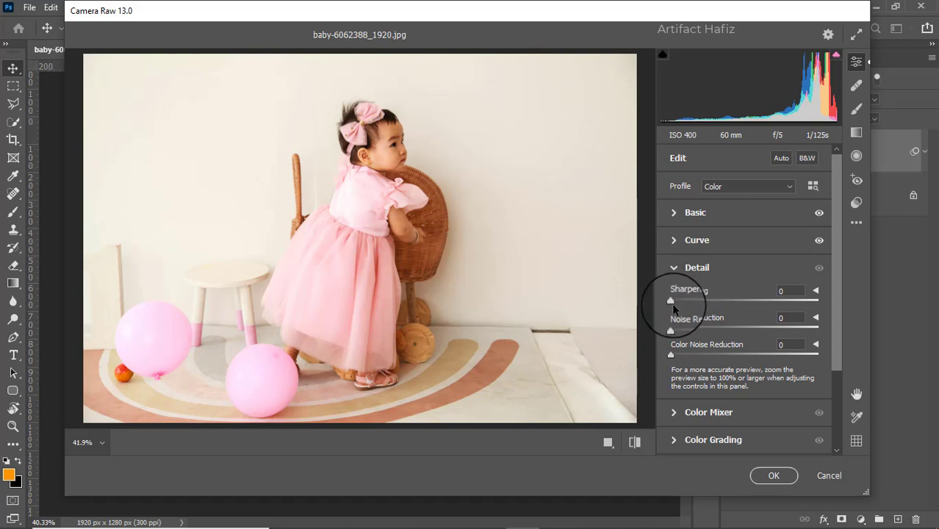
left_click_drag(672, 303, 697, 329)
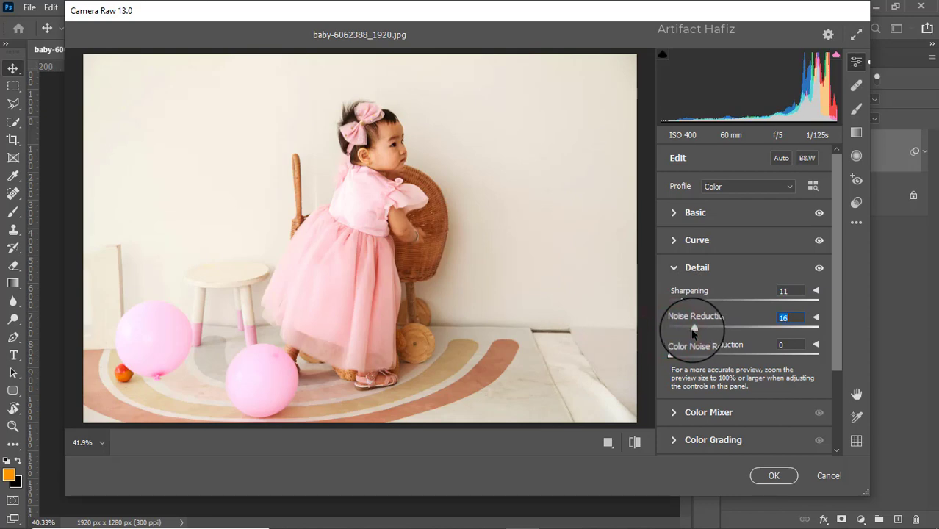
- In Color Mixer saturation, set Reds +21, Oranges -13, Yellows +100, Greens +59, Aquas +18, Blues +14, Purples +7
scroll(691, 331, "down", 2)
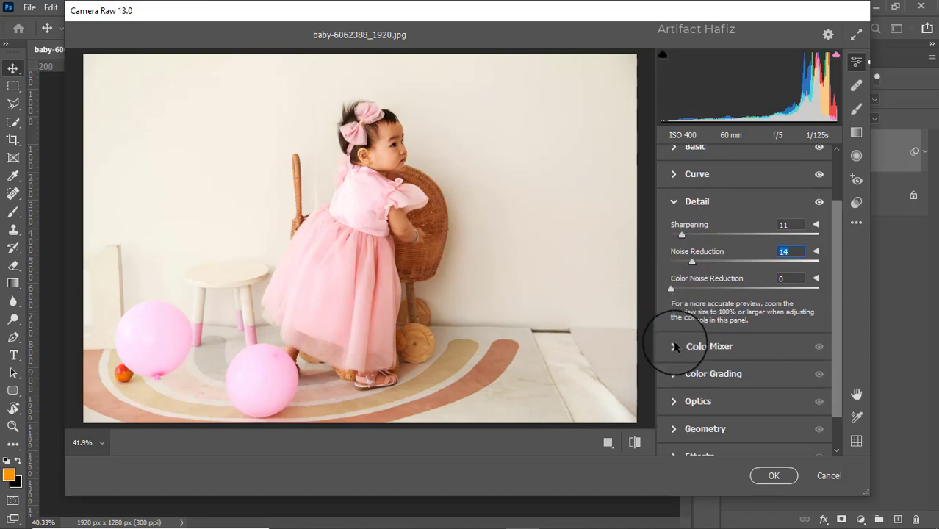
left_click(675, 344)
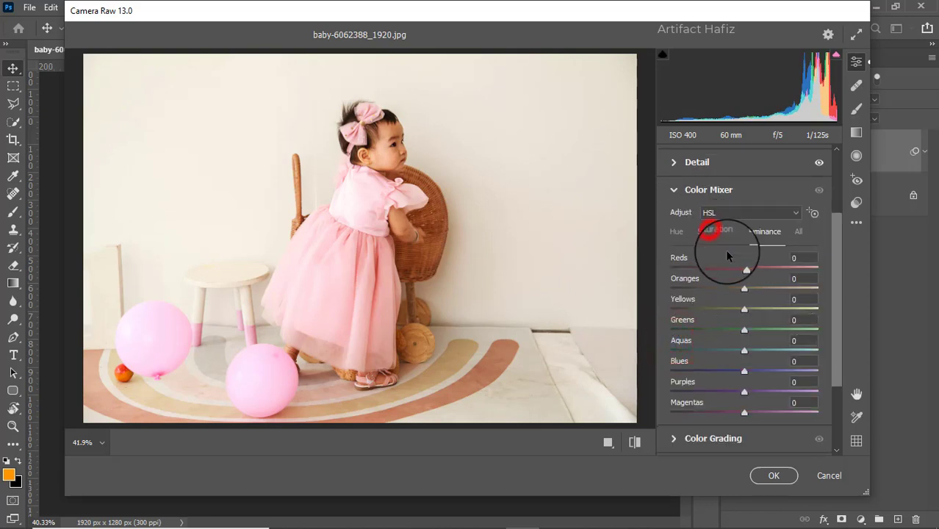
left_click(709, 230)
left_click_drag(742, 288, 760, 272)
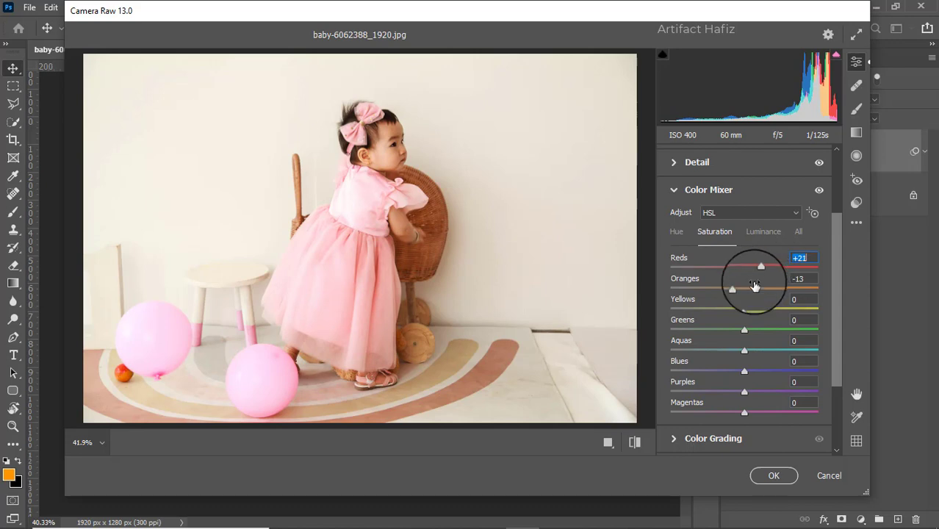
left_click_drag(744, 310, 821, 312)
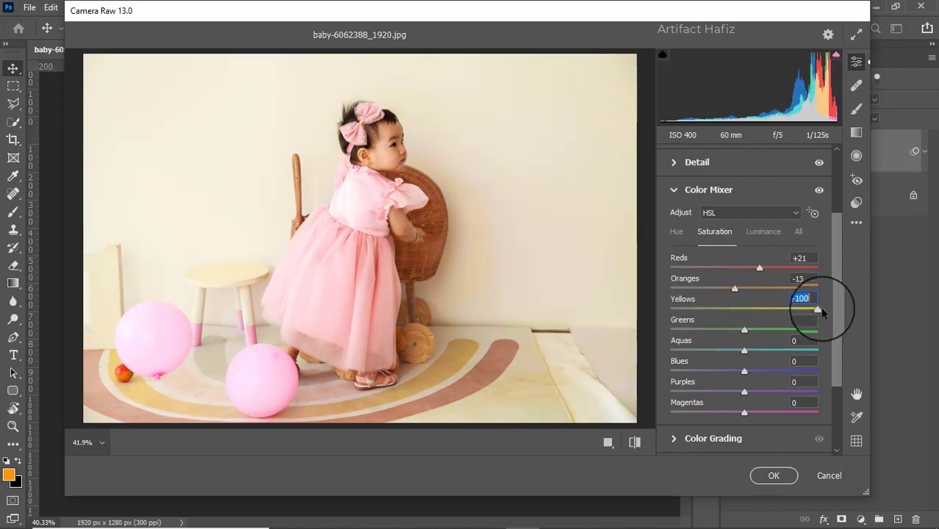
left_click_drag(737, 330, 749, 395)
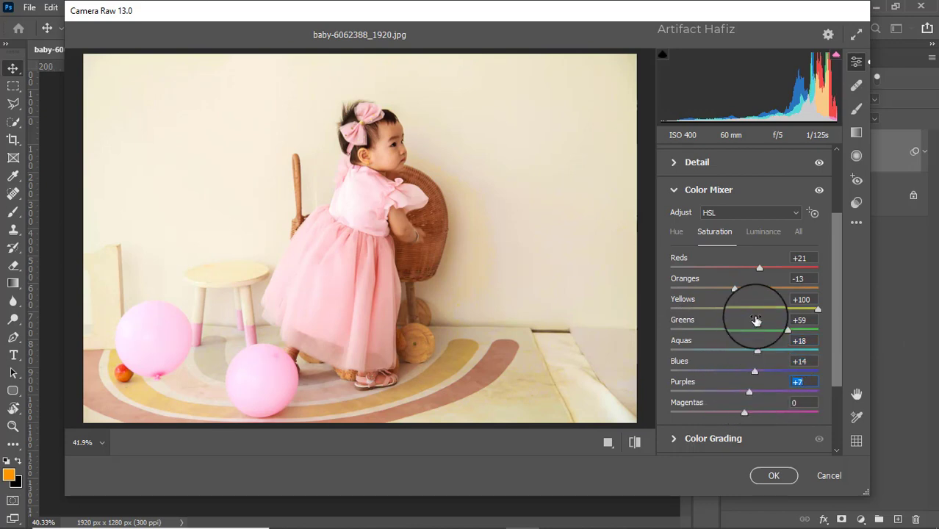
- In Color Mixer luminance, set Reds to -2, Oranges to +11 and Yellows to +7
left_click(756, 234)
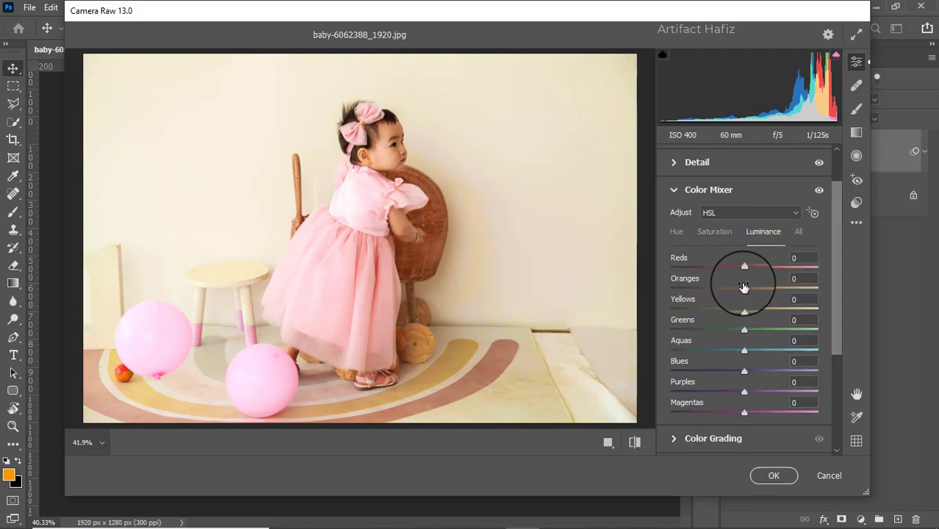
left_click(748, 295)
mouse_move(748, 294)
left_mouse_down()
mouse_move(789, 296)
mouse_move(709, 290)
mouse_move(750, 292)
mouse_move(755, 310)
mouse_move(728, 309)
mouse_move(748, 313)
mouse_move(780, 292)
mouse_move(757, 296)
mouse_move(737, 268)
mouse_move(718, 268)
mouse_move(748, 273)
mouse_move(740, 277)
left_mouse_up()
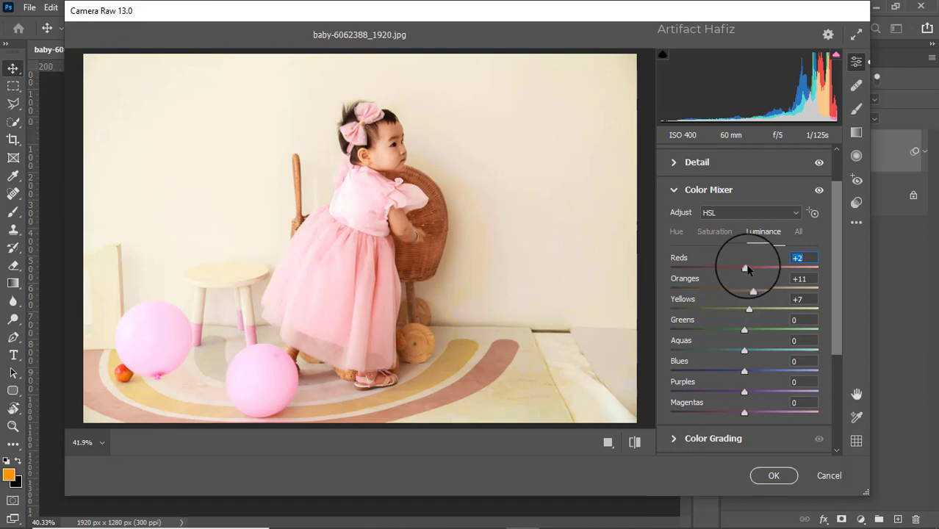
left_click(764, 269)
left_click_drag(764, 273, 741, 268)
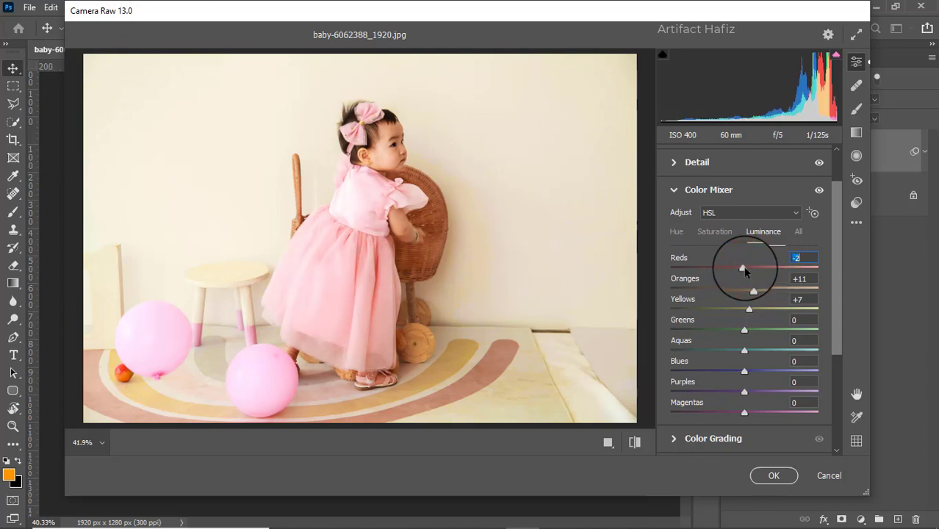
- In Color Grading, shift the midtones wheel toward a warm red-orange tint
scroll(769, 278, "down", 1)
scroll(769, 278, "down", 2)
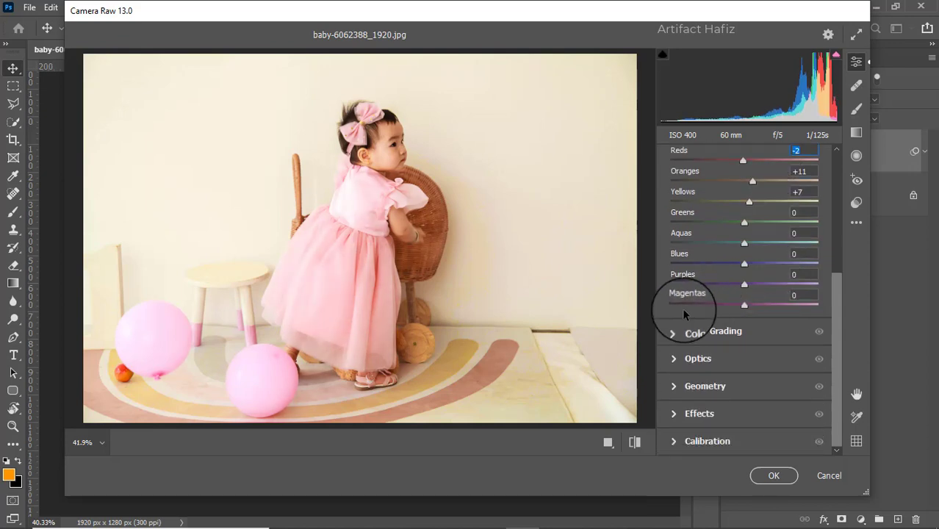
left_click(679, 331)
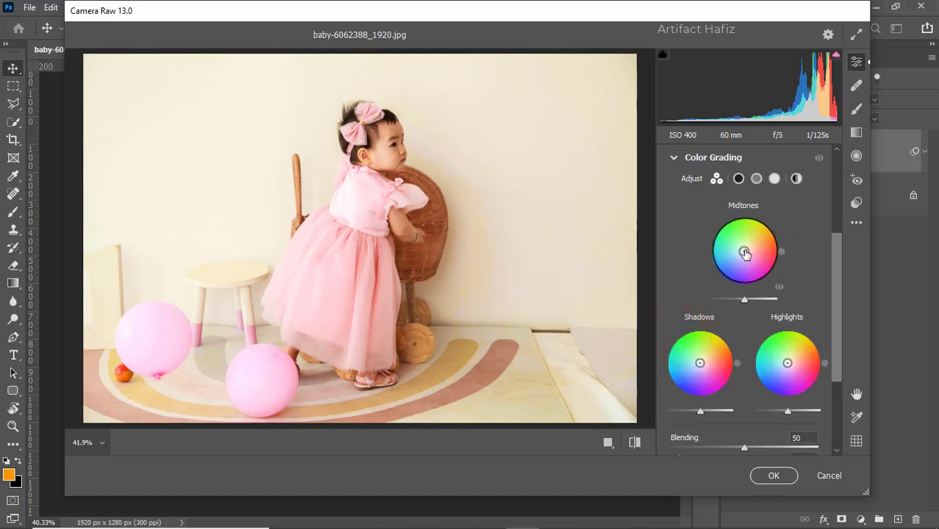
left_click_drag(744, 251, 780, 234)
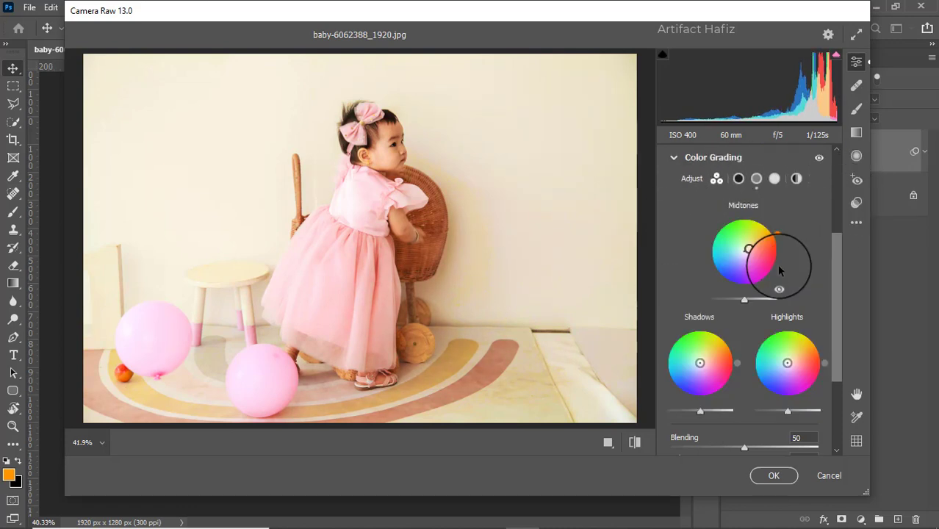
- Add a vignette of -37 with Feather 88, Roundness +98 and Midpoint 20 in Effects
scroll(779, 270, "down", 3)
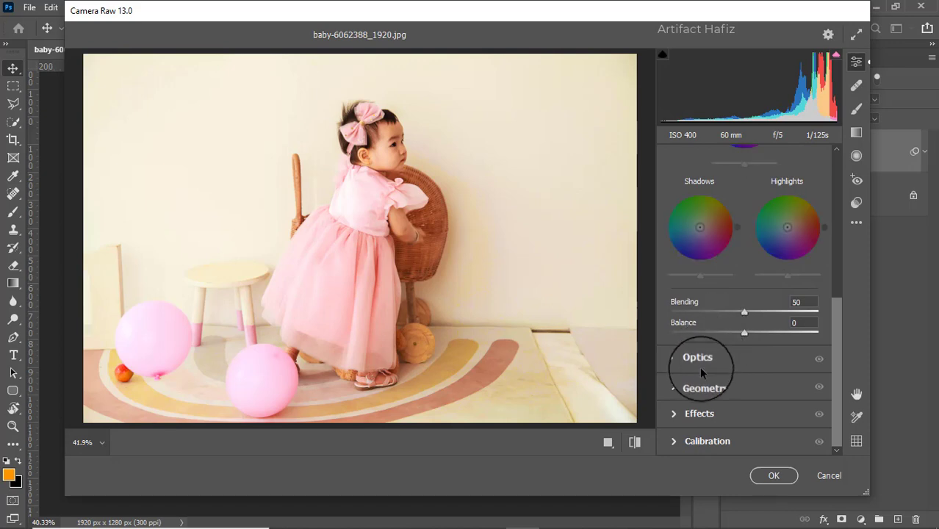
left_click(671, 415)
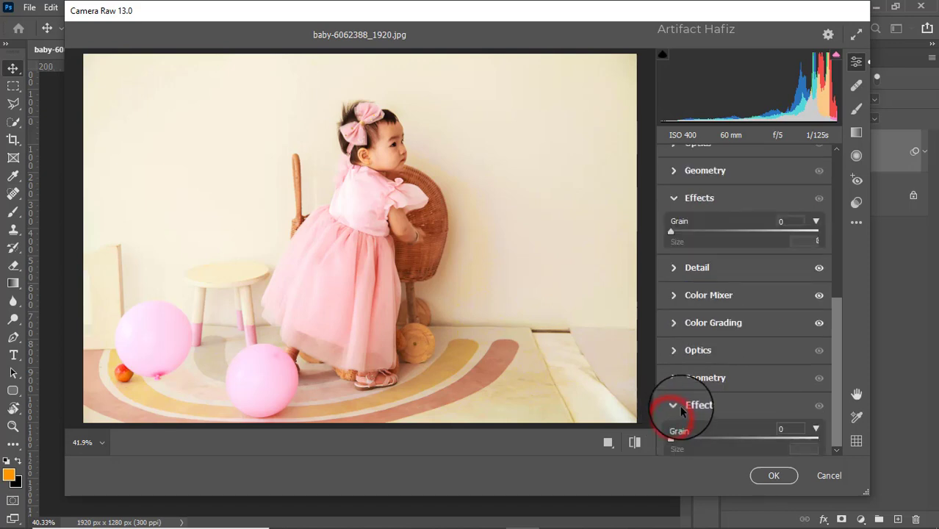
left_click_drag(743, 305, 717, 302)
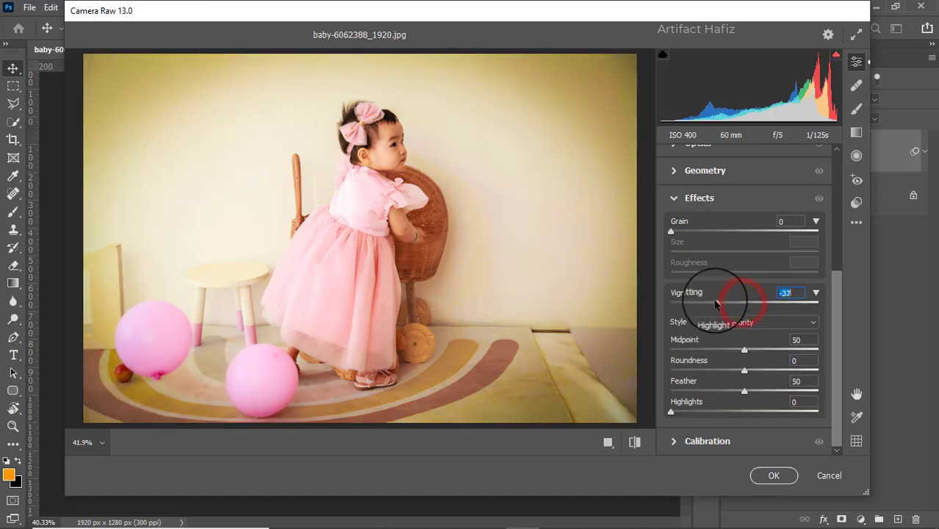
left_click_drag(744, 394, 801, 395)
left_click_drag(745, 370, 814, 368)
left_click_drag(744, 349, 698, 359)
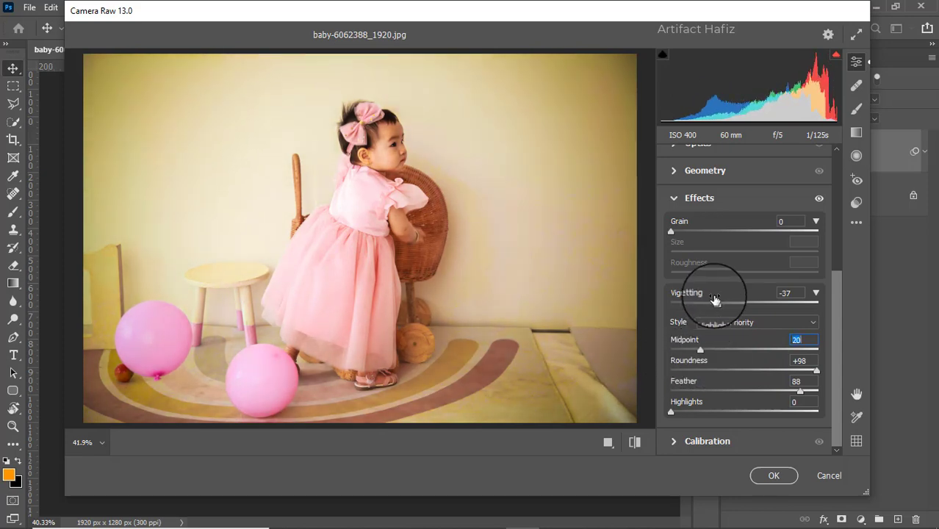
- Change the Vignetting amount to +2
left_click_drag(718, 301, 746, 322)
scroll(778, 280, "up", 6)
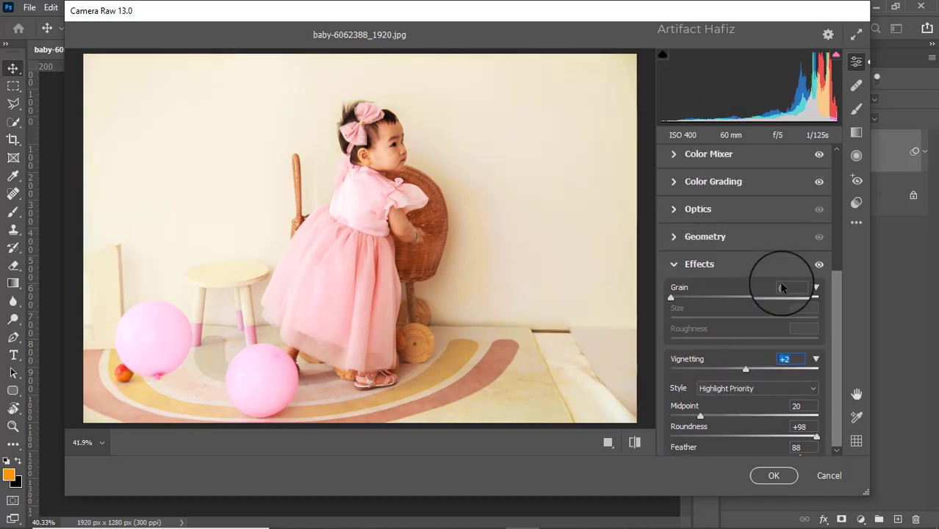
- In Color Mixer, switch to the Saturation adjustments and set Yellows to 0
left_click(673, 295)
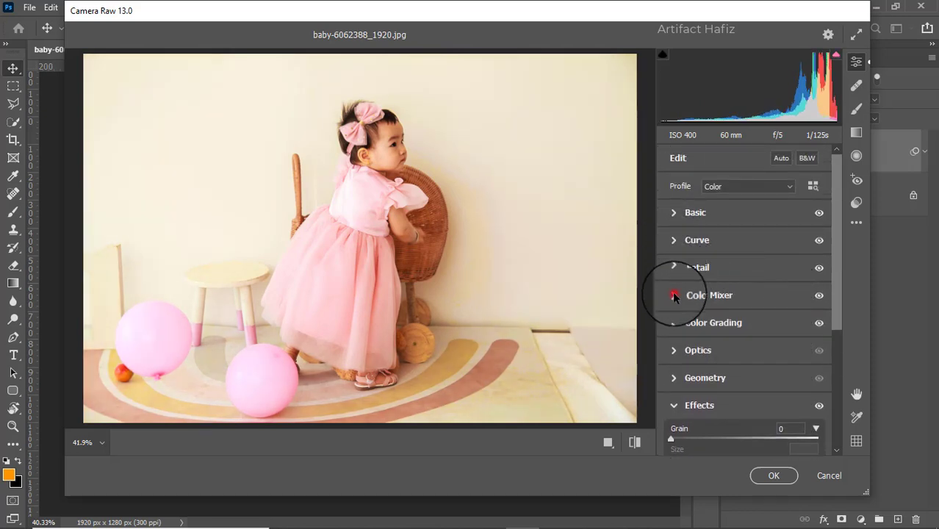
left_click(716, 232)
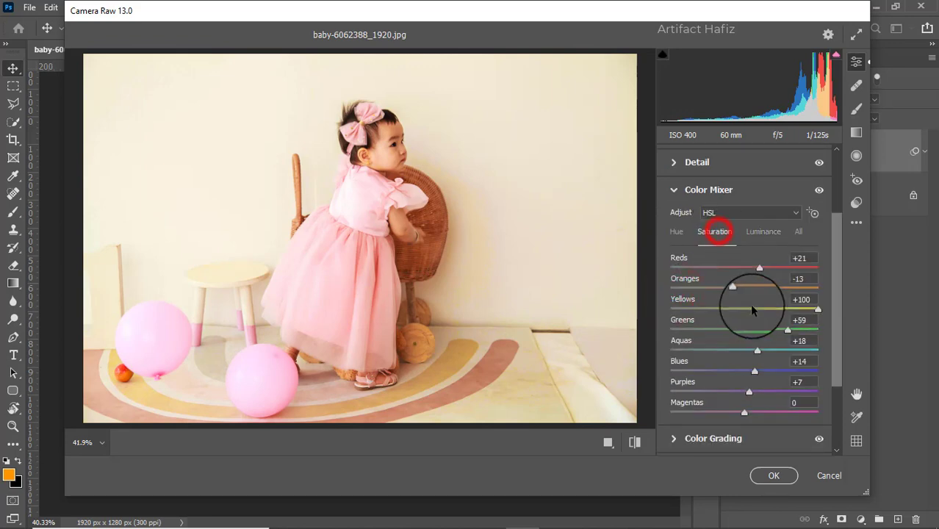
left_click_drag(817, 312, 744, 318)
- In Effects, set the Vignetting amount to -30
scroll(760, 330, "down", 1)
scroll(759, 330, "down", 2)
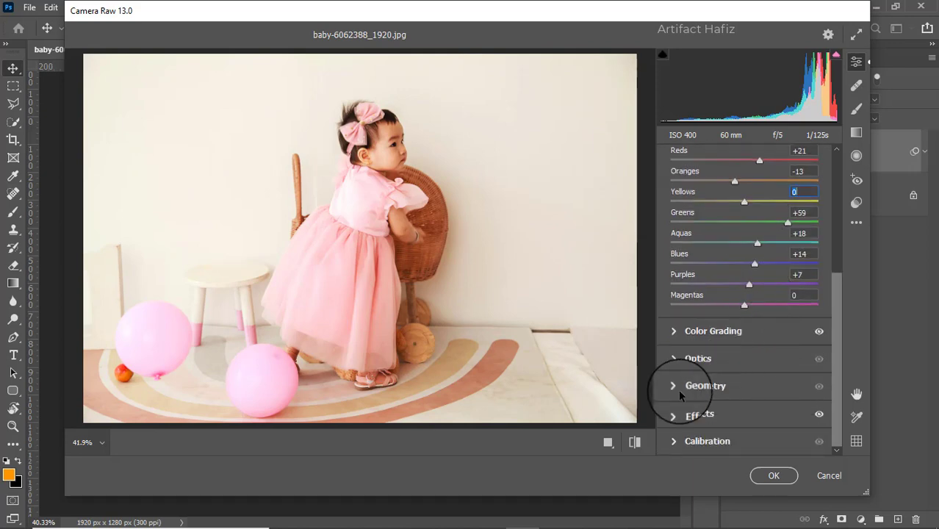
left_click(680, 413)
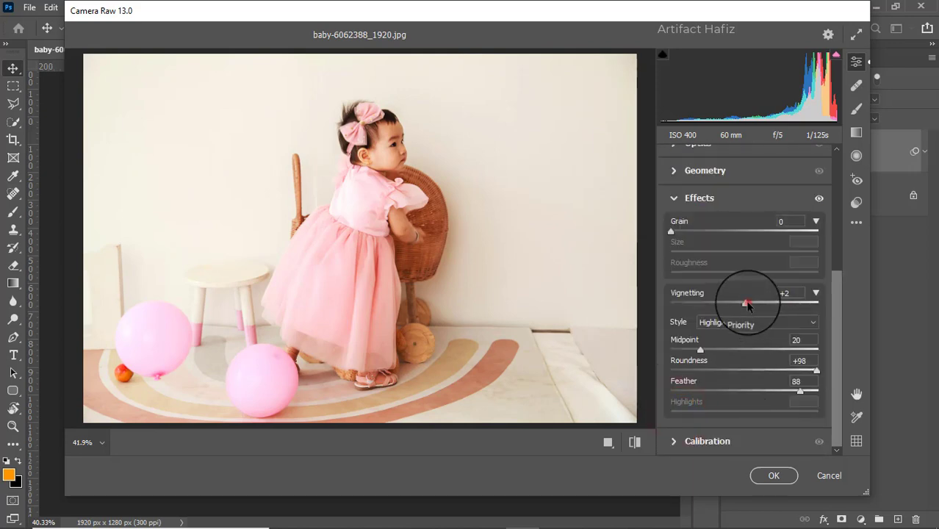
left_click_drag(745, 303, 753, 326)
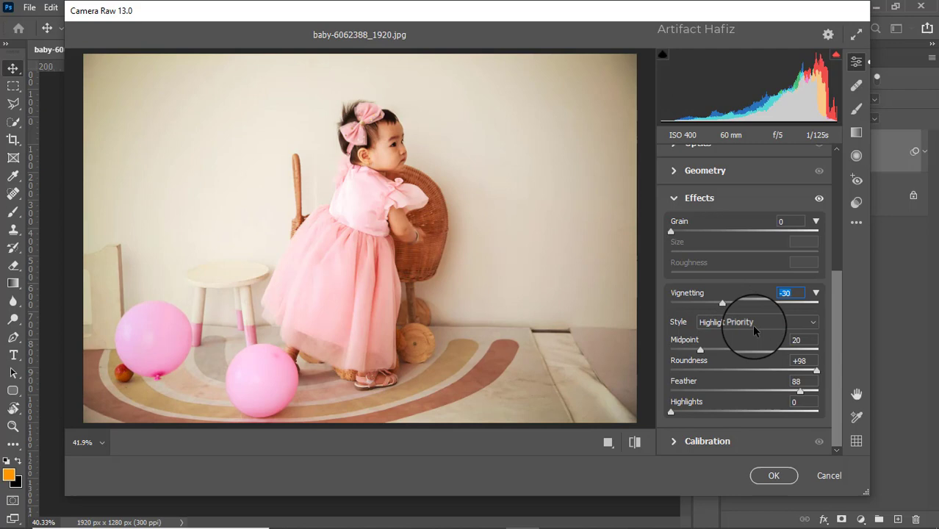
- In Calibration, set Red Primary saturation to -7, Green Primary to +6 and Blue Primary to +41, then apply the filter
left_click(676, 442)
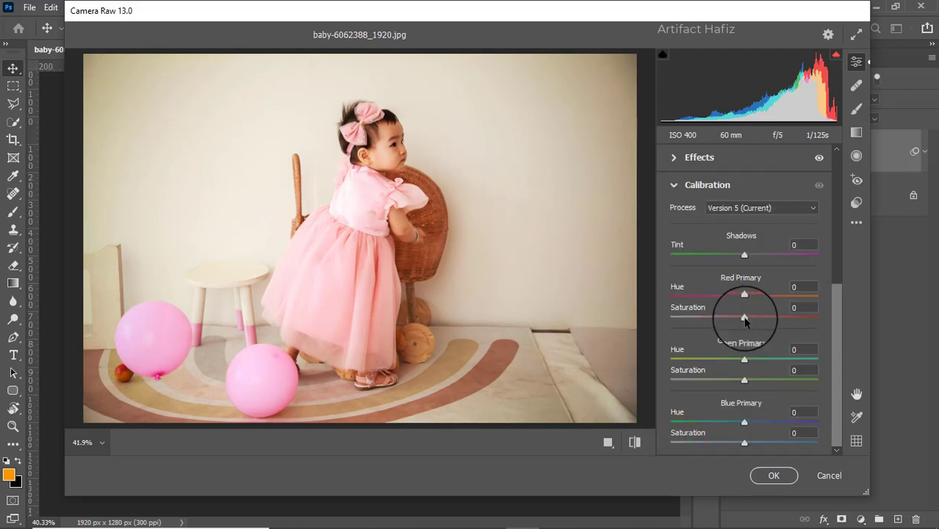
mouse_move(753, 326)
left_mouse_down()
mouse_move(727, 327)
mouse_move(740, 338)
left_mouse_up()
left_click_drag(751, 384, 747, 379)
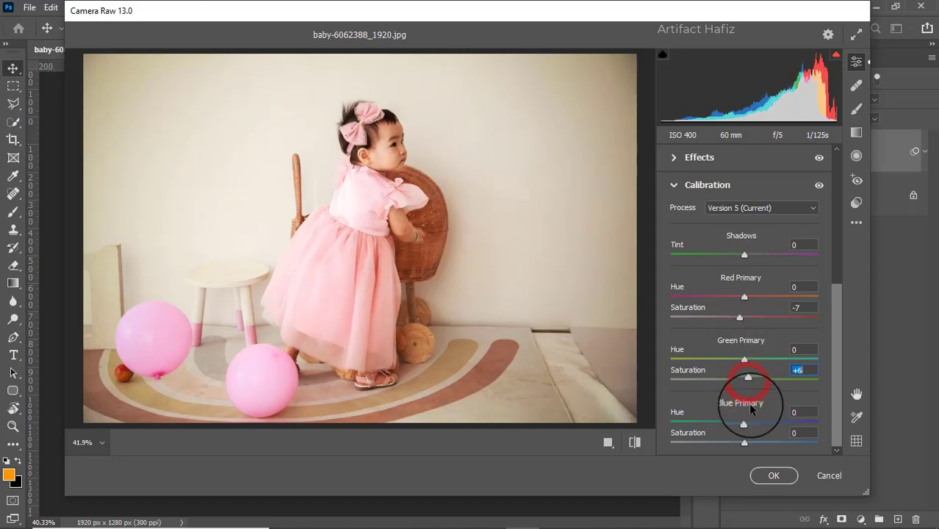
left_click_drag(744, 443, 779, 438)
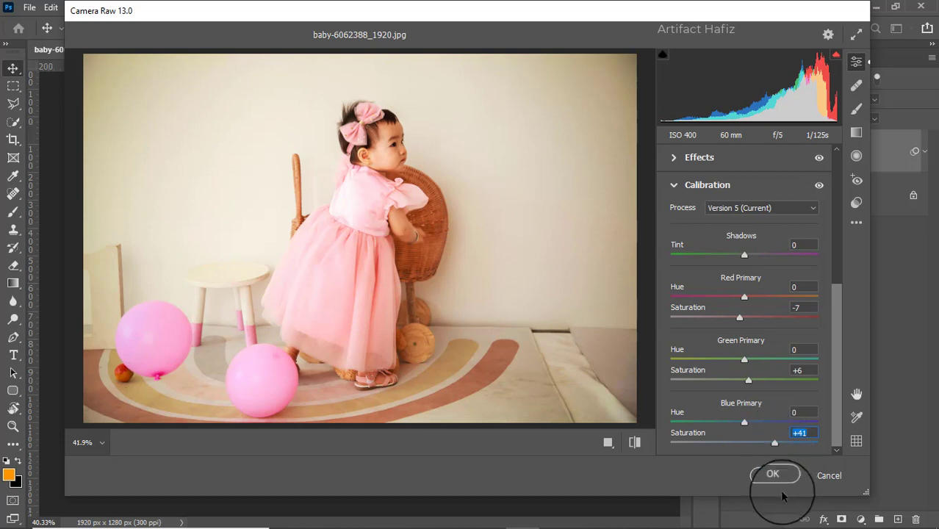
left_click(771, 473)
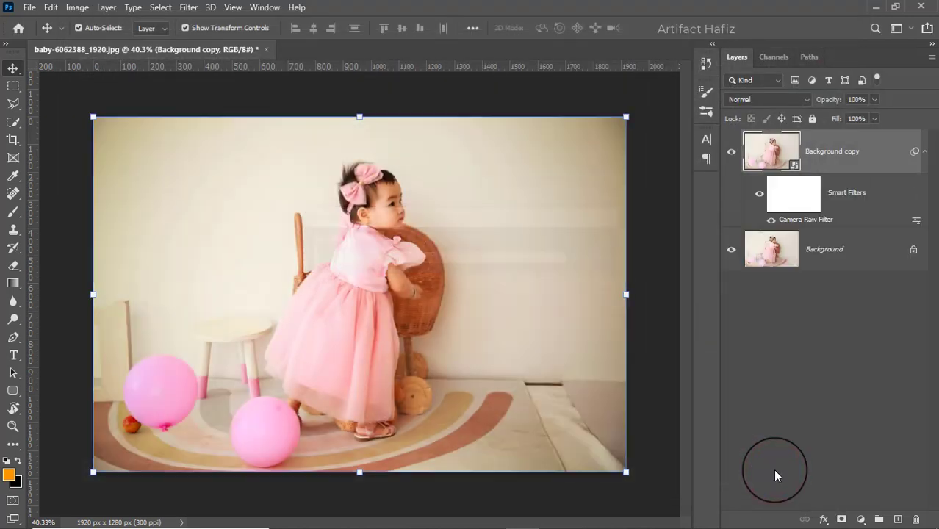
- Toggle the Background copy layer's visibility to compare the image before and after the filter
left_click(731, 152)
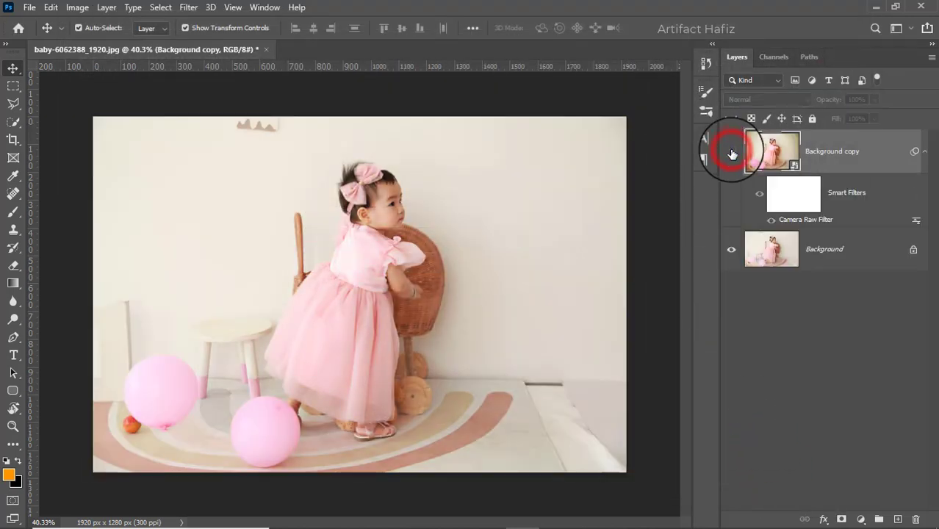
left_click(731, 151)
left_click(731, 152)
left_click(732, 153)
left_click(861, 157)
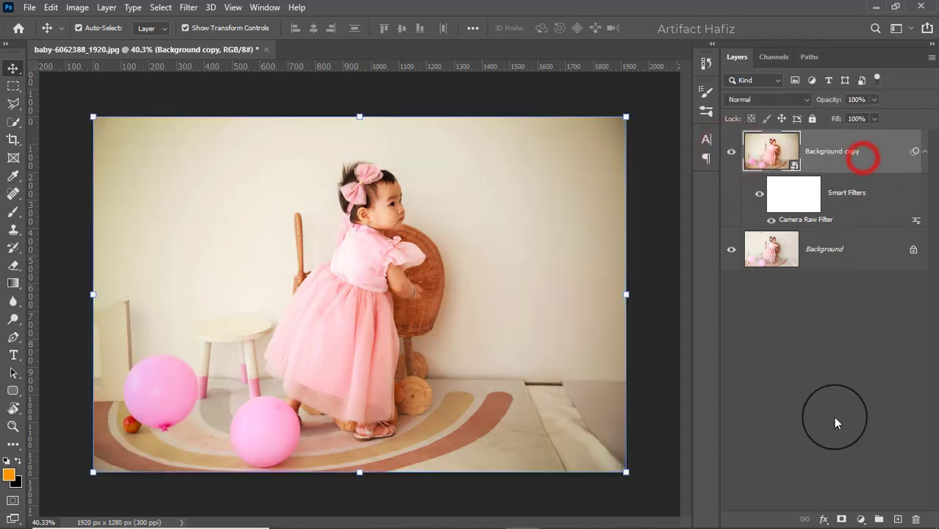
- Add a Color Lookup adjustment layer using Fuji F125 Kodak 2395 (by Adobe).cube and set its opacity to 60%
left_click(859, 518)
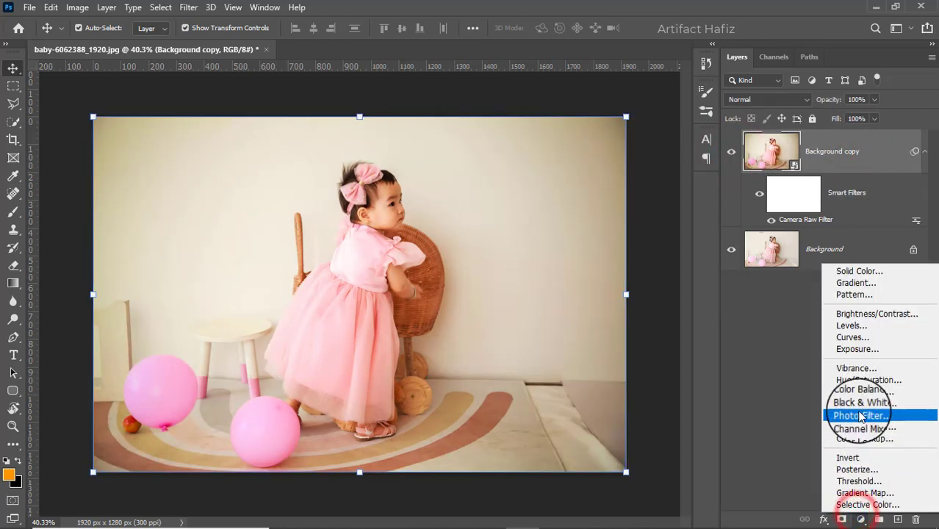
left_click(859, 439)
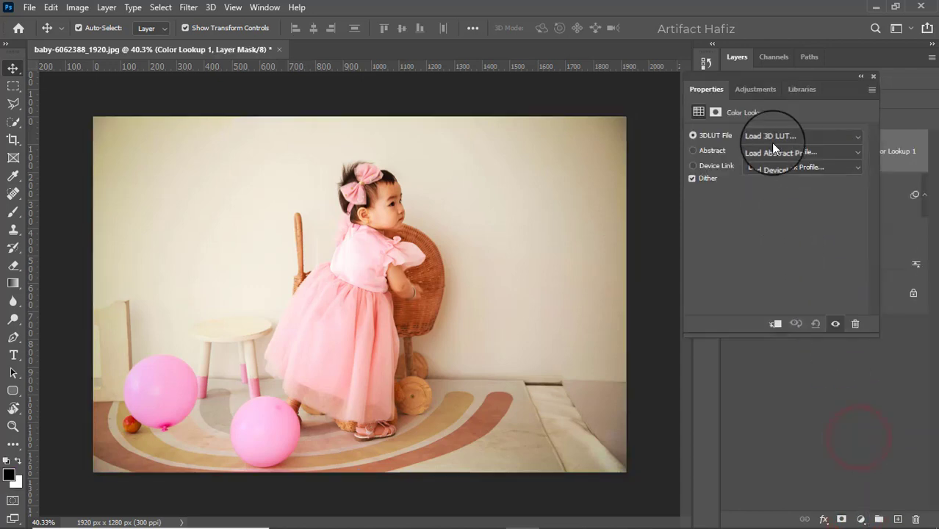
left_click(772, 139)
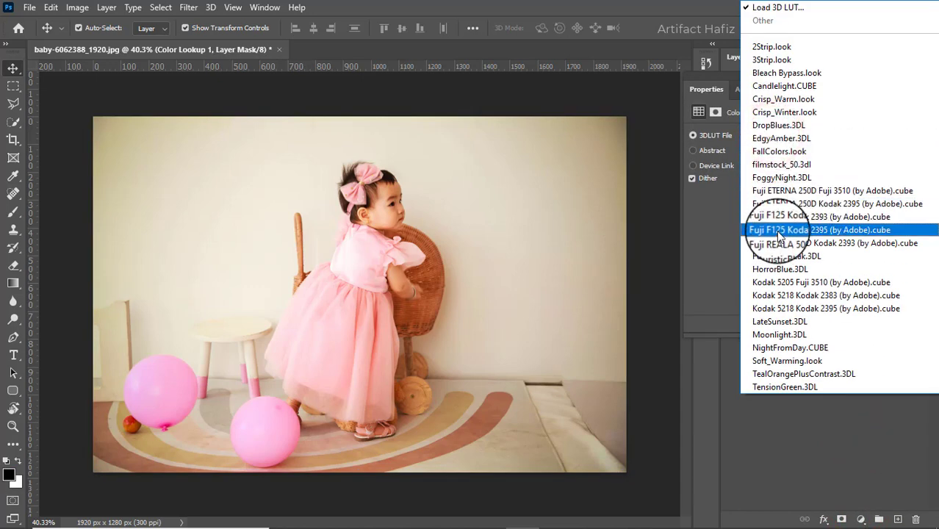
left_click(782, 231)
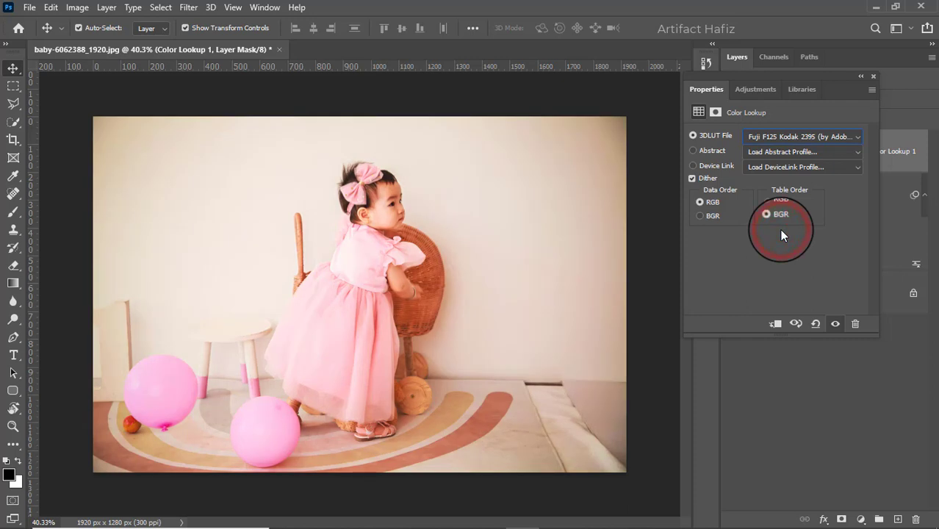
left_click(874, 76)
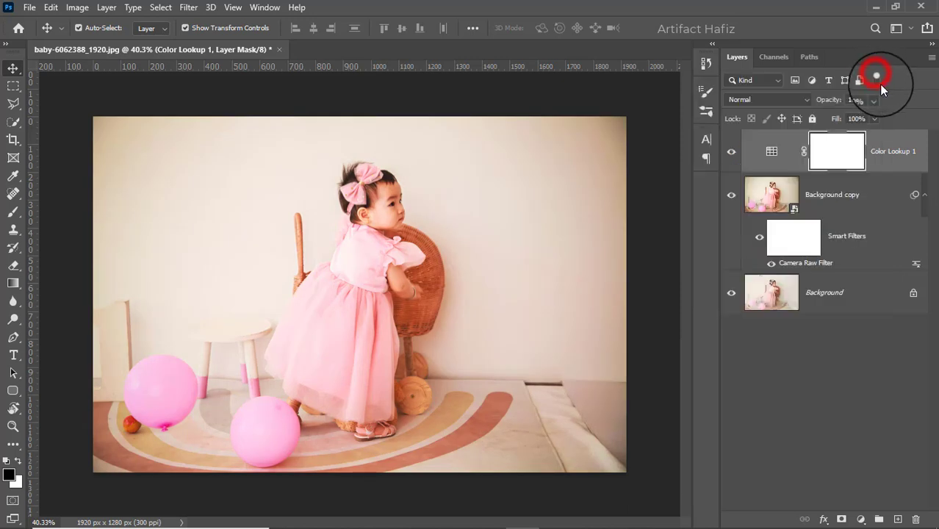
left_click(874, 100)
left_click_drag(874, 115, 848, 117)
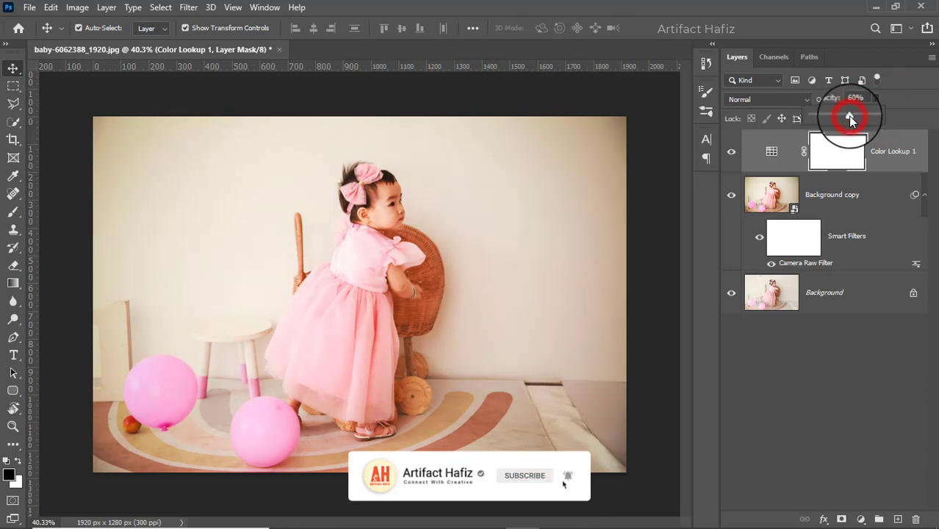
- Add a Brightness/Contrast adjustment layer with Brightness set to -20
left_click(857, 513)
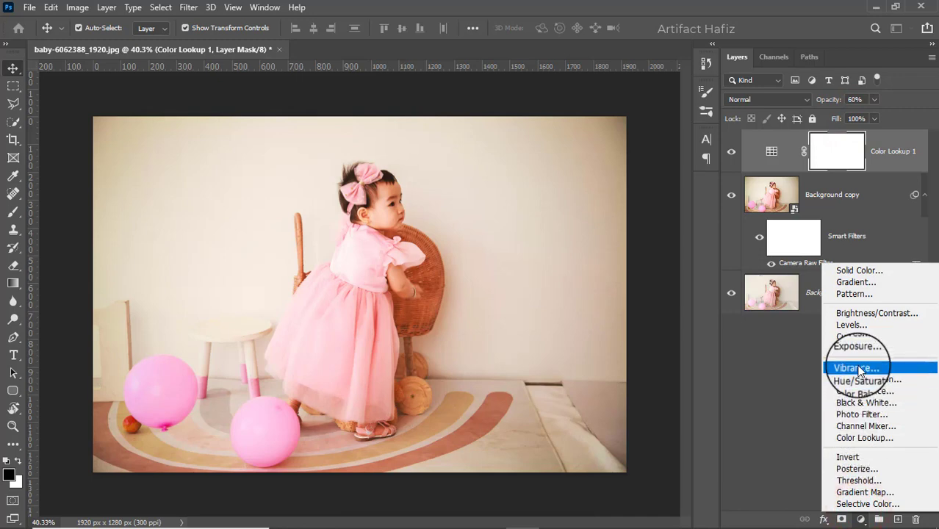
left_click(861, 313)
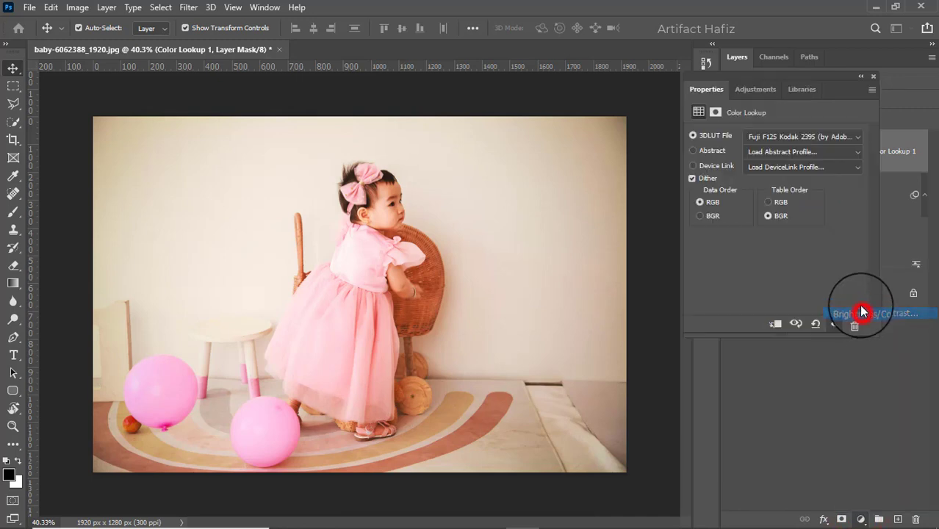
left_click_drag(776, 174, 764, 191)
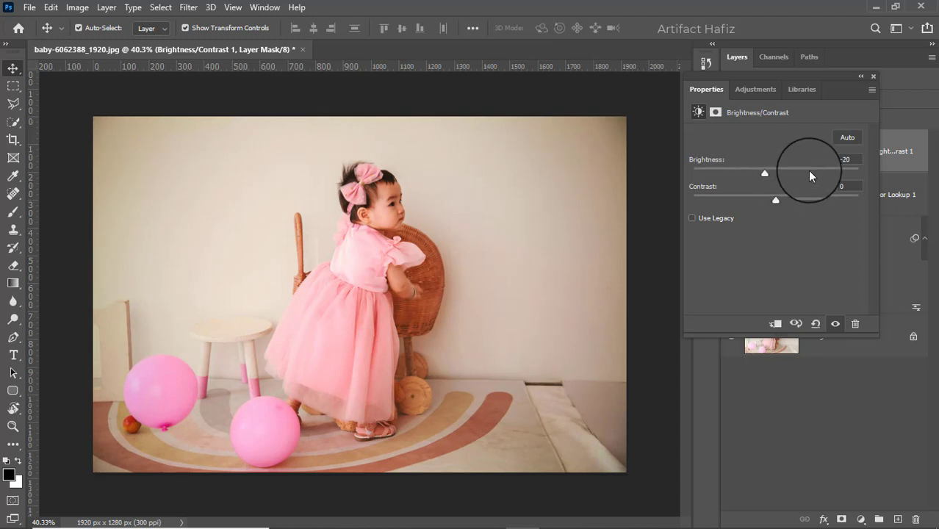
left_click(873, 77)
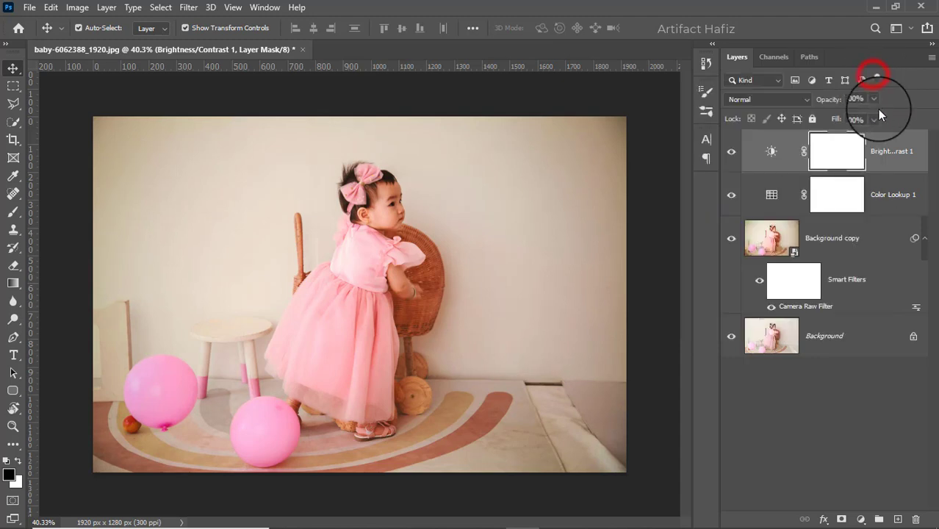
- Add a Levels adjustment layer above it with the midtone input set to 1.07
left_click(898, 151)
left_click(857, 518)
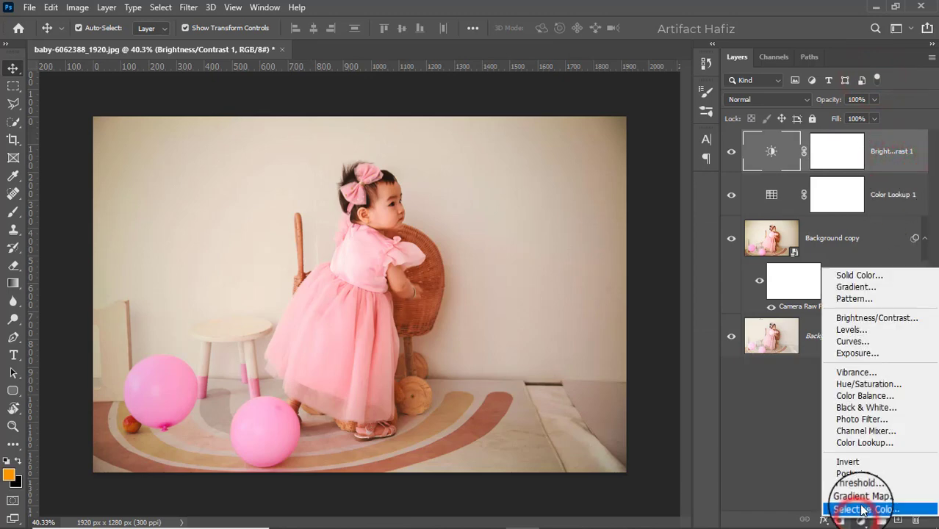
left_click(850, 330)
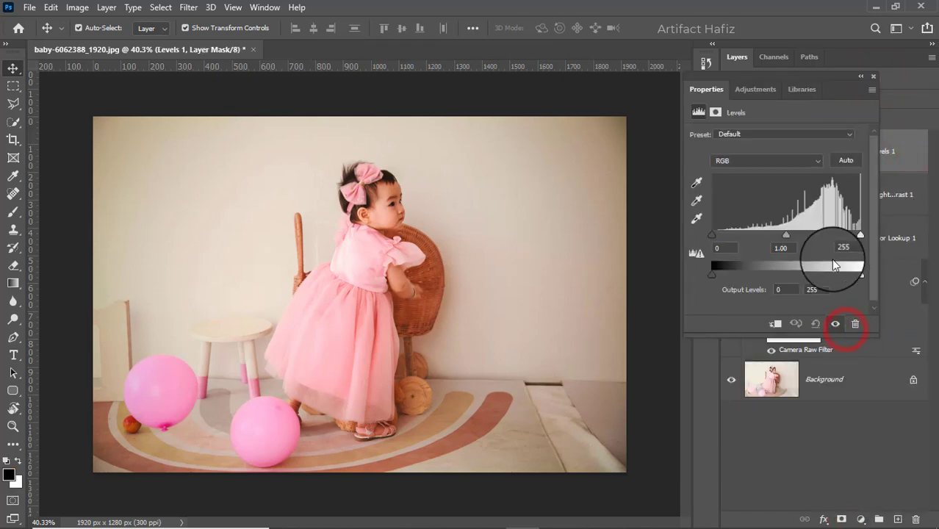
left_click_drag(709, 238, 691, 256)
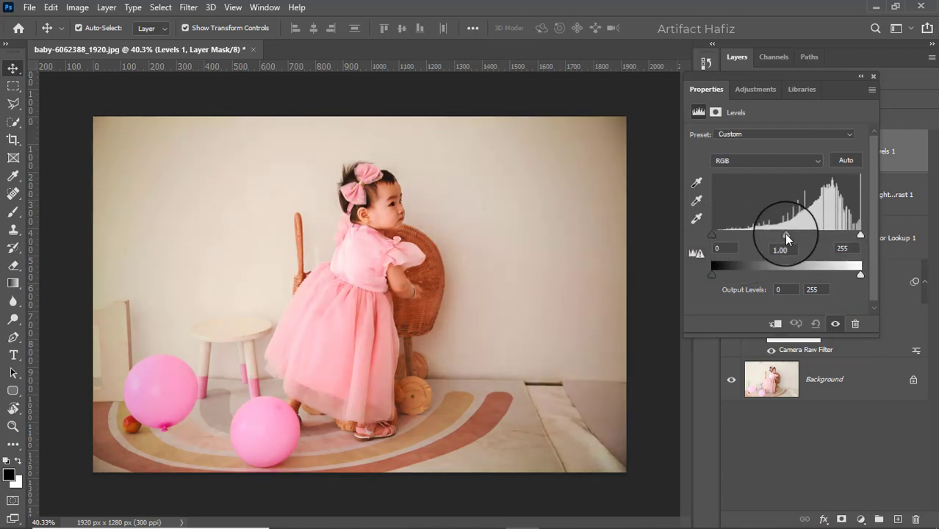
left_click_drag(785, 234, 784, 235)
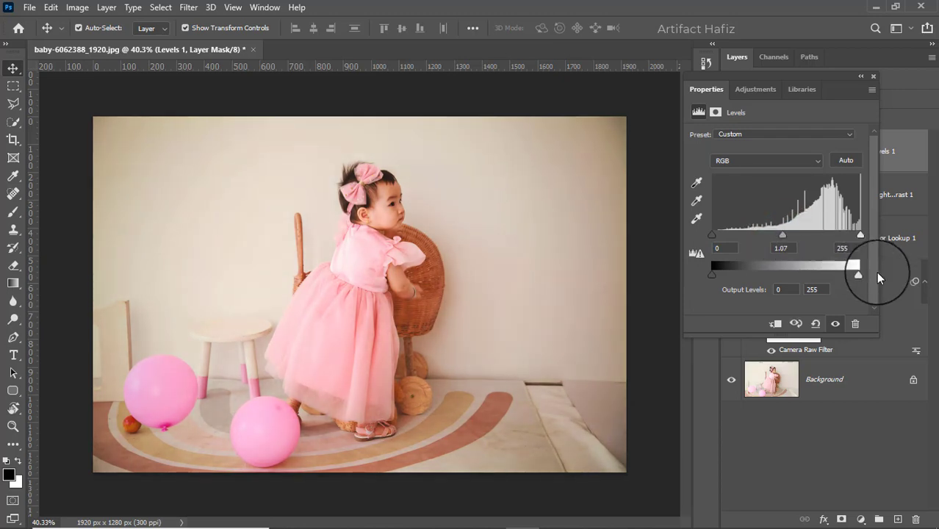
left_click(873, 76)
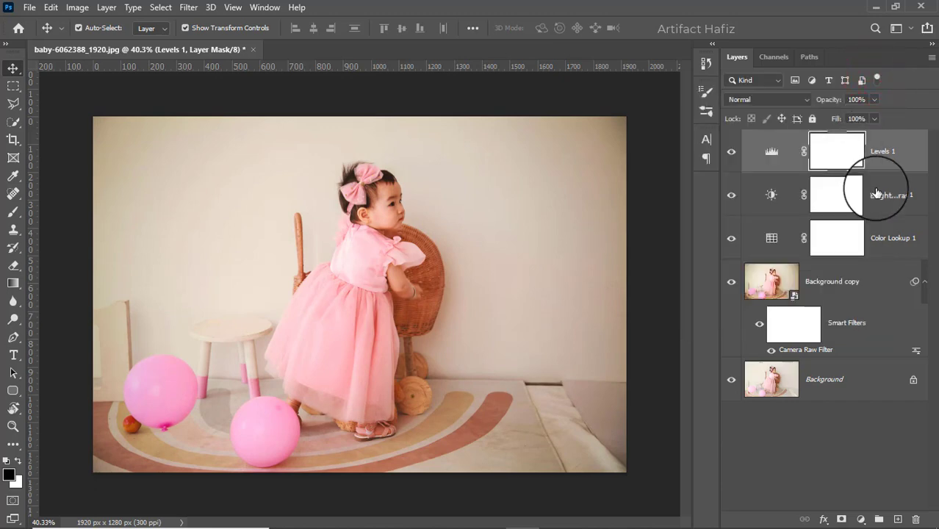
- Stamp all visible layers into a new merged layer and convert it for smart filters
key("ctrl+alt+shift+e")
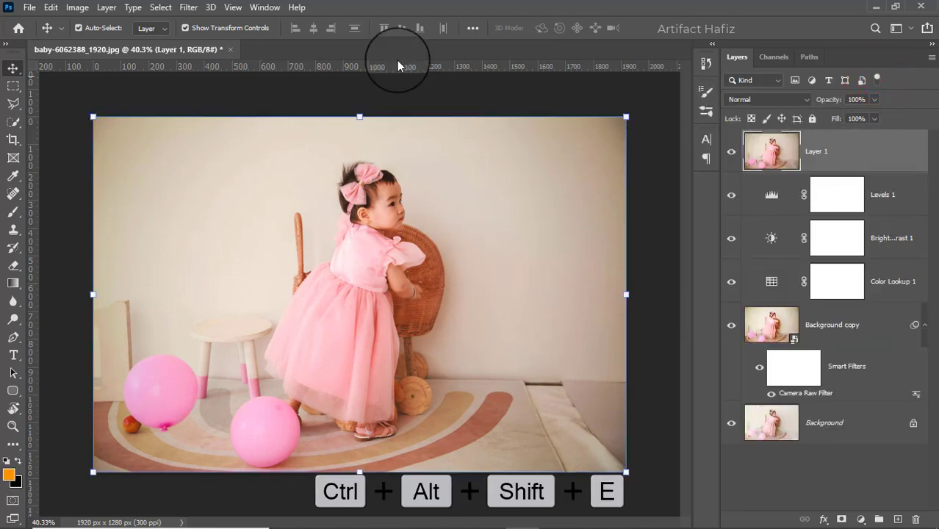
left_click(188, 7)
left_click(188, 43)
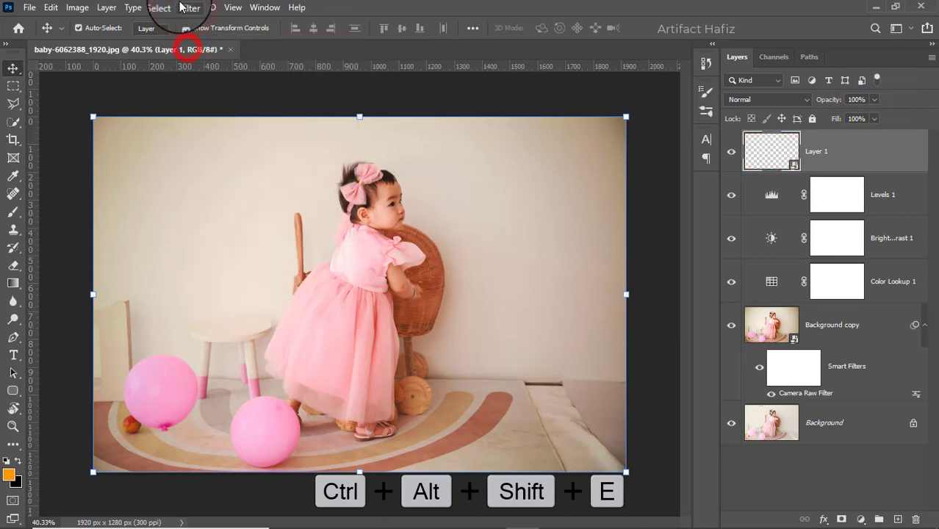
- Apply a Camera Raw Filter to the merged layer with Exposure +0.20 and Highlights -54
left_click(188, 7)
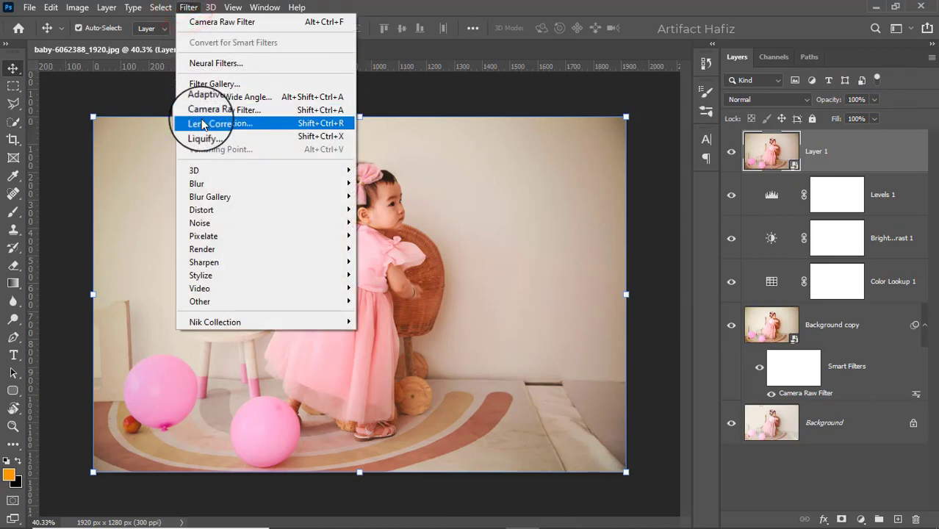
left_click(202, 110)
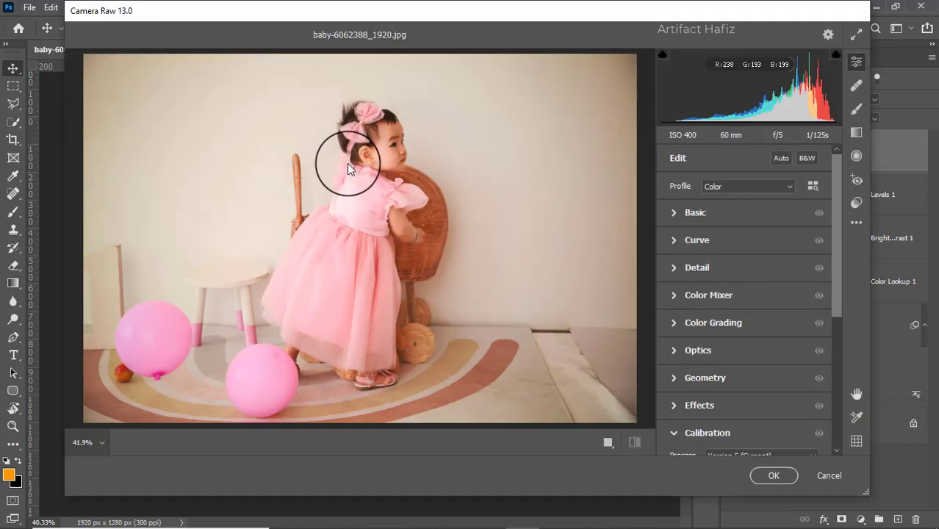
left_click(671, 213)
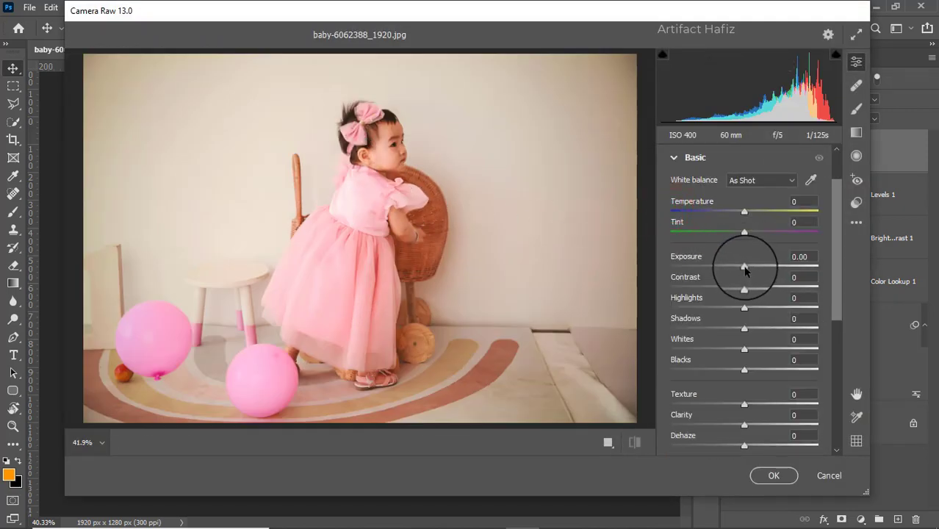
left_click_drag(744, 269, 747, 268)
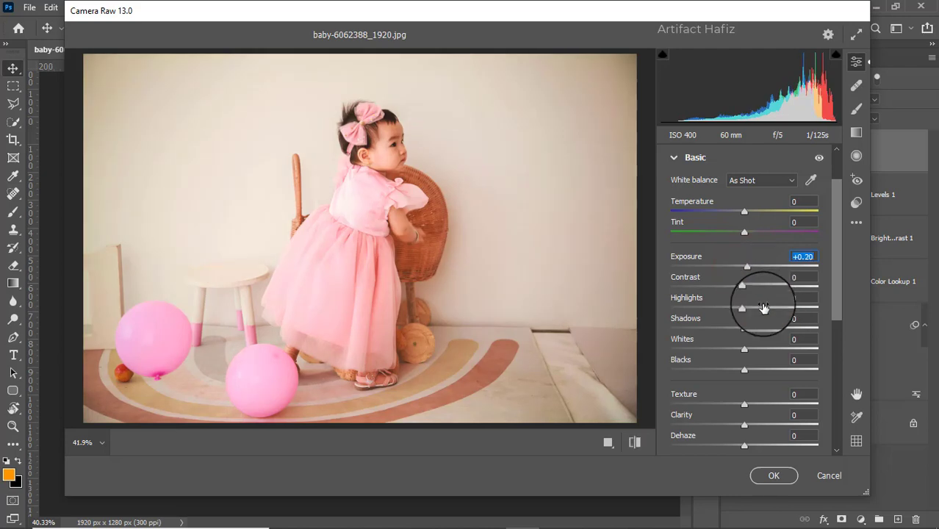
left_click_drag(744, 309, 613, 307)
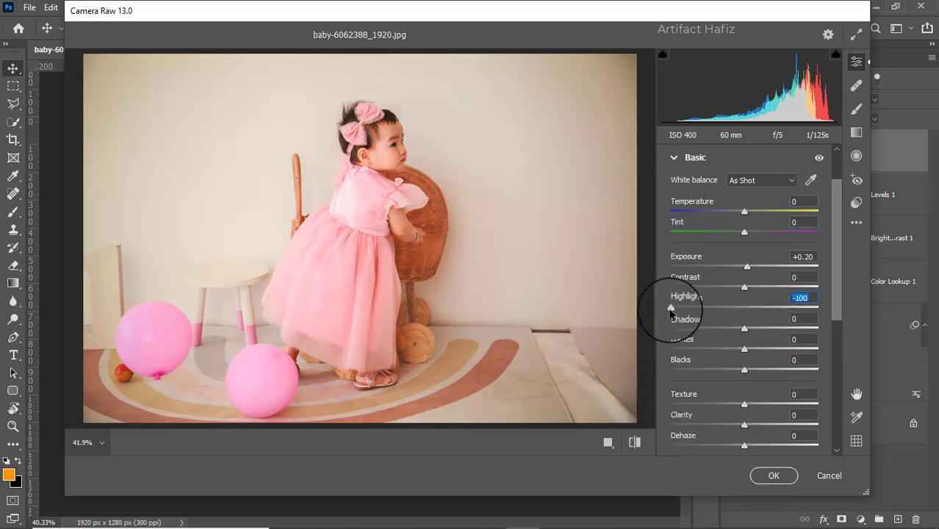
left_click_drag(671, 307, 703, 309)
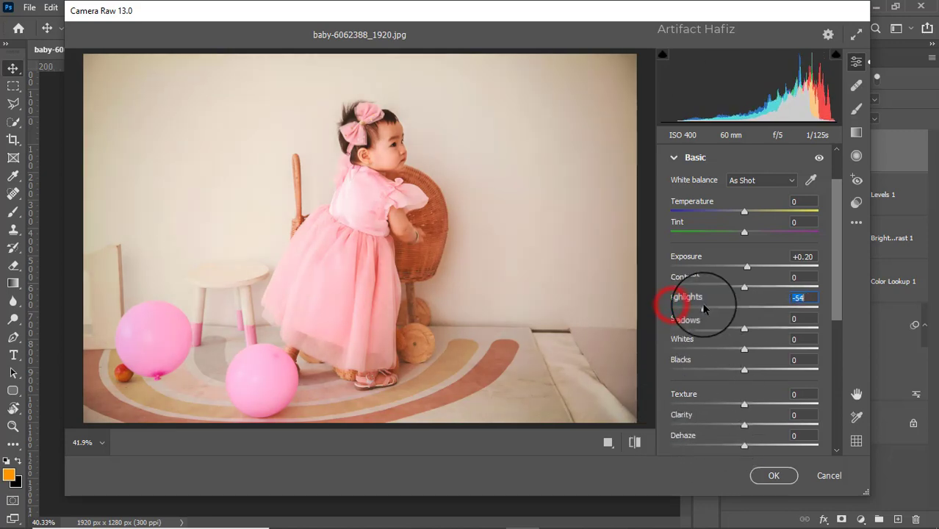
left_click(764, 475)
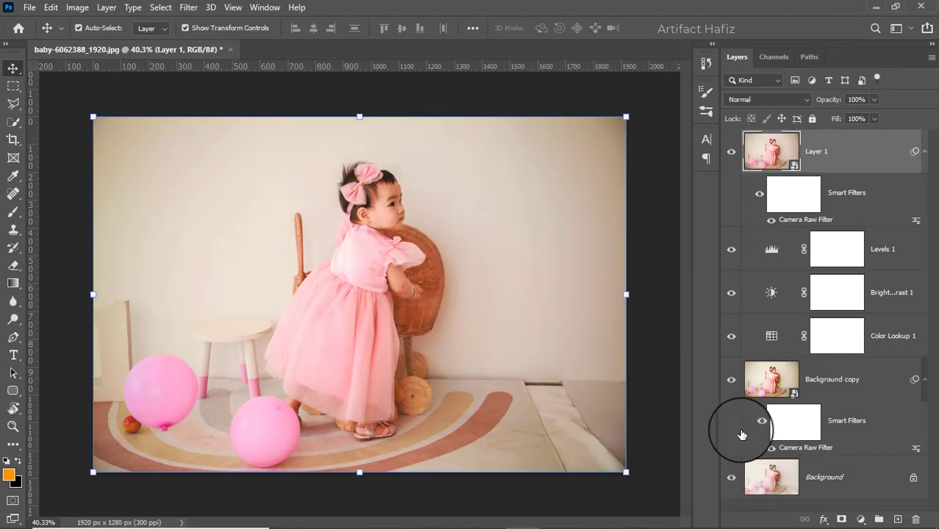
- Toggle showing only the Background layer to compare the original with the final edit
mouse_move(709, 518)
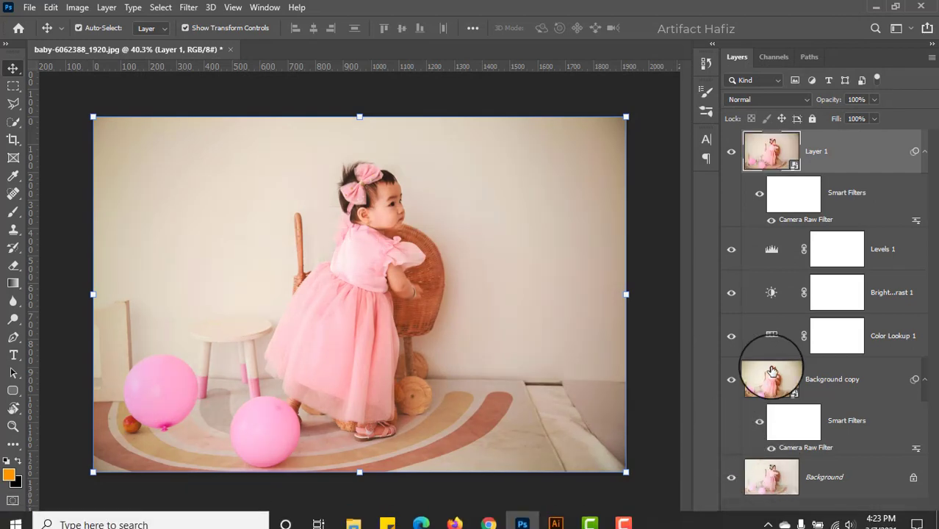
key("alt")
left_click(731, 479, "alt")
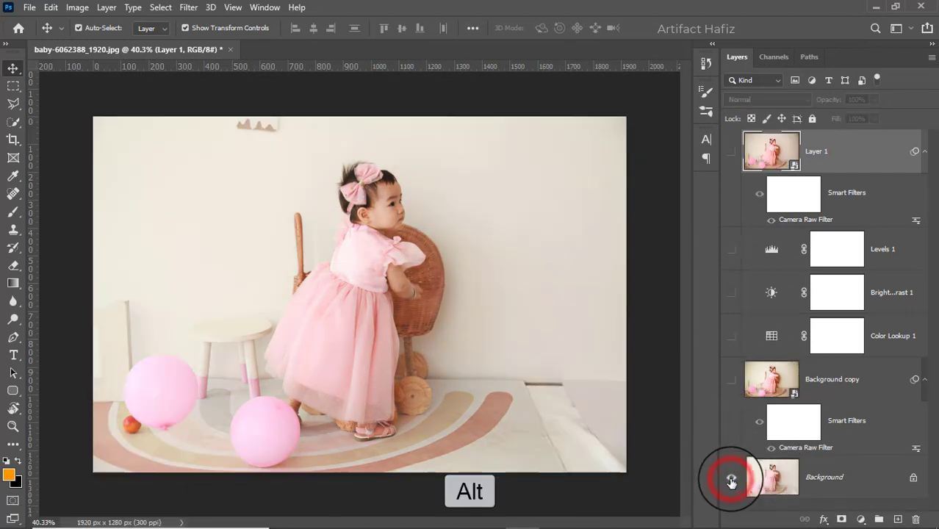
left_click(731, 479, "alt")
left_click(731, 479, "alt")
left_click(731, 479, "alt")
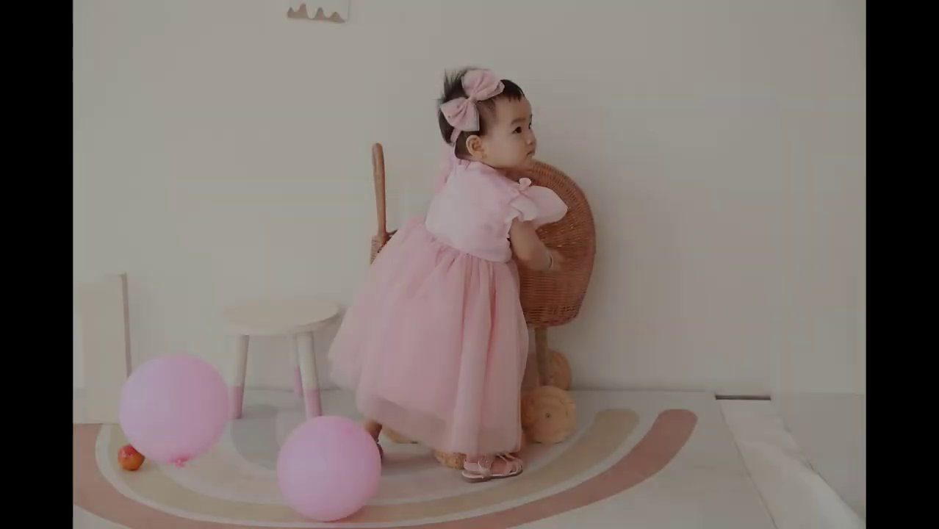